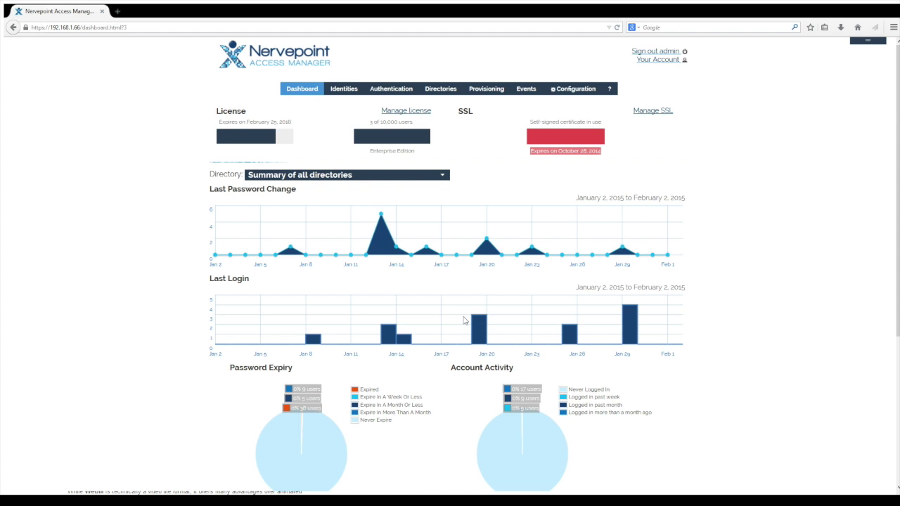
# Review the dashboard charts for cyberdyne only, then switch back to the summary of all directories.
pyautogui.scroll(-3, 464, 321)
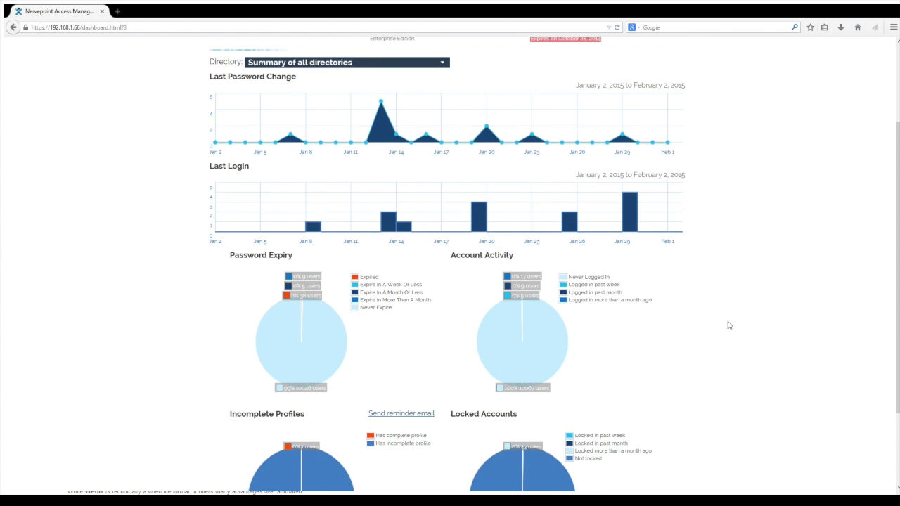
pyautogui.scroll(-3, 729, 324)
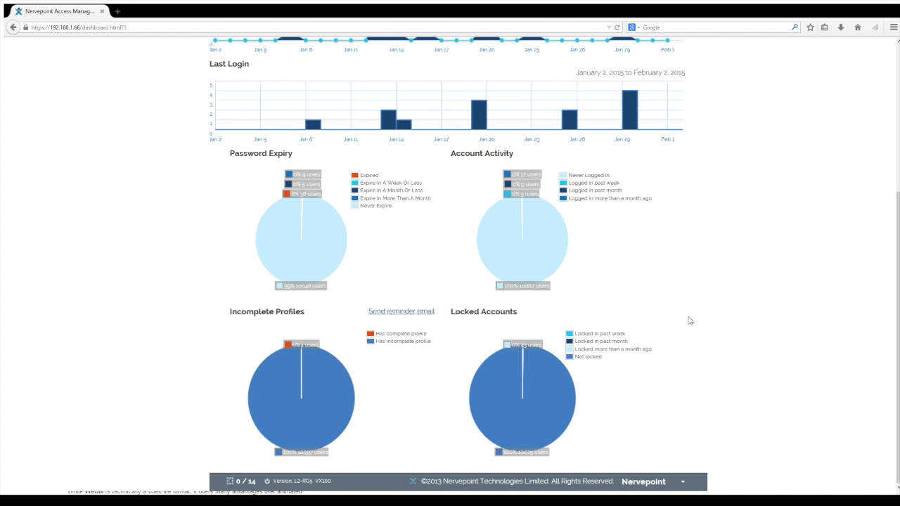
pyautogui.scroll(5, 690, 321)
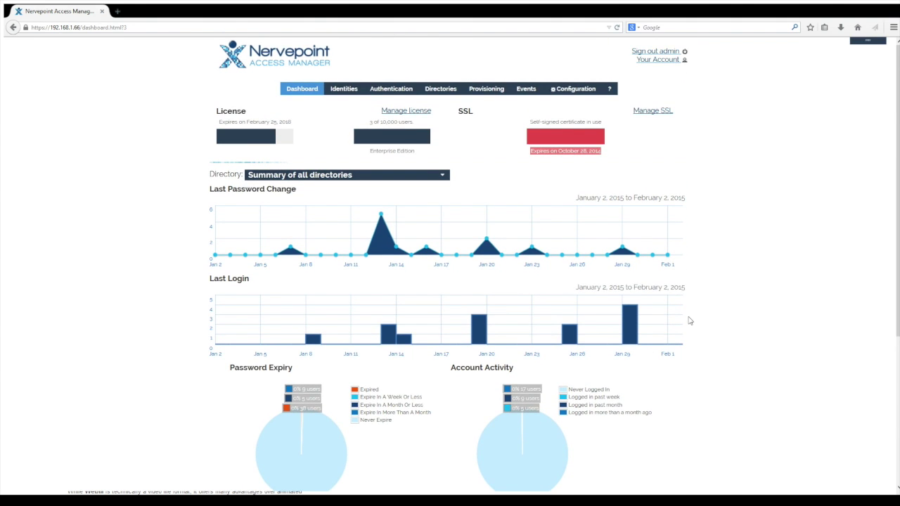
pyautogui.click(443, 175)
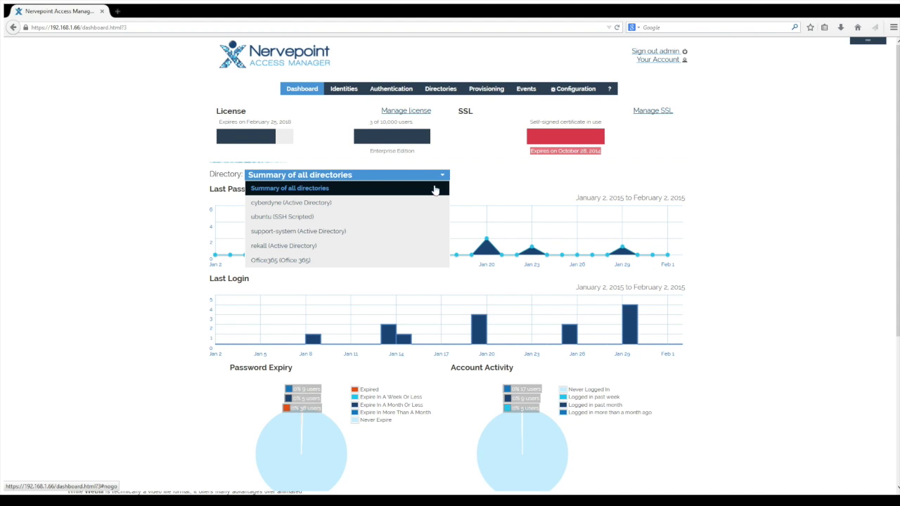
pyautogui.click(418, 203)
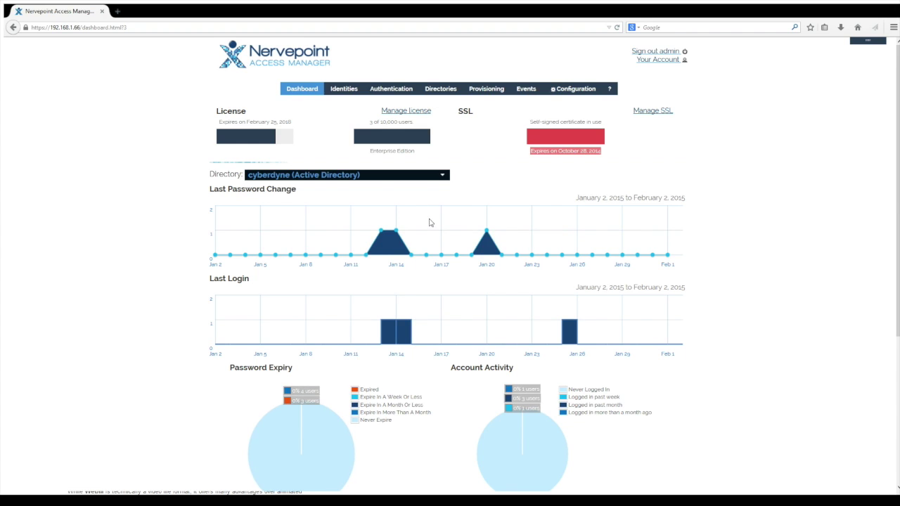
pyautogui.click(436, 178)
pyautogui.click(412, 193)
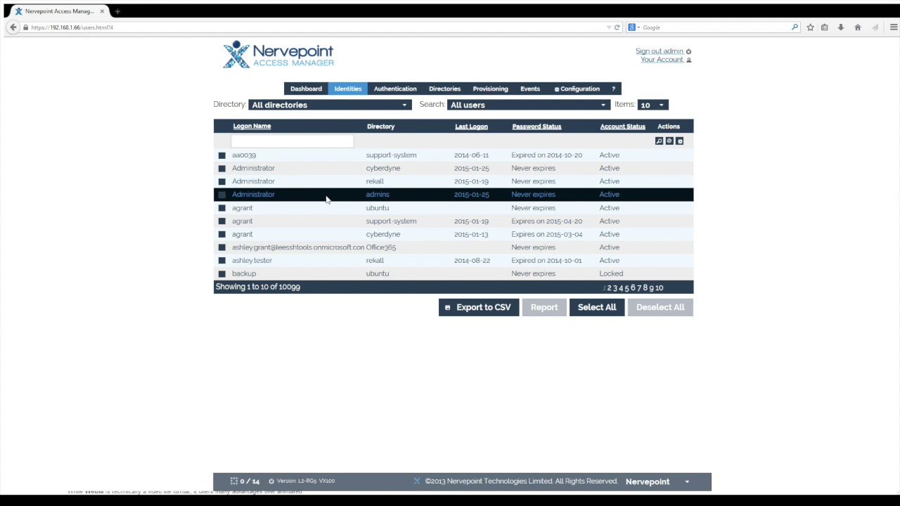
pyautogui.click(401, 107)
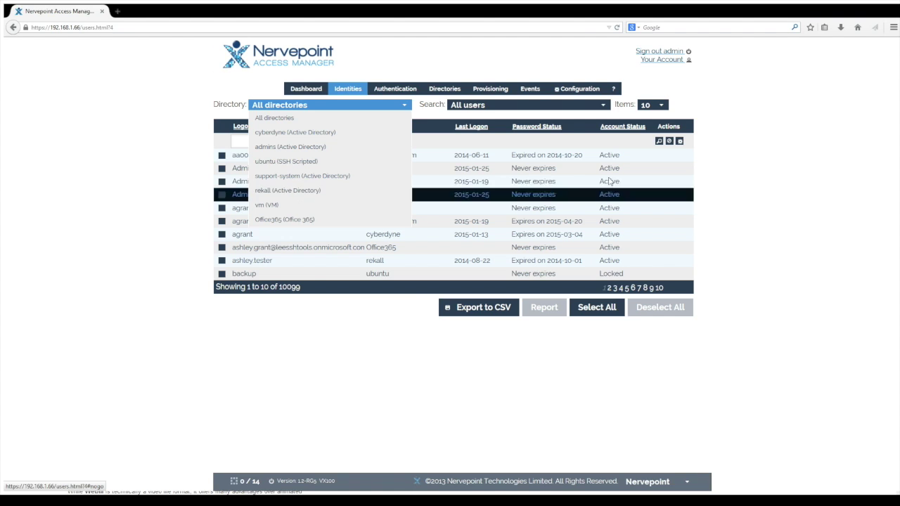
pyautogui.click(737, 144)
pyautogui.click(603, 105)
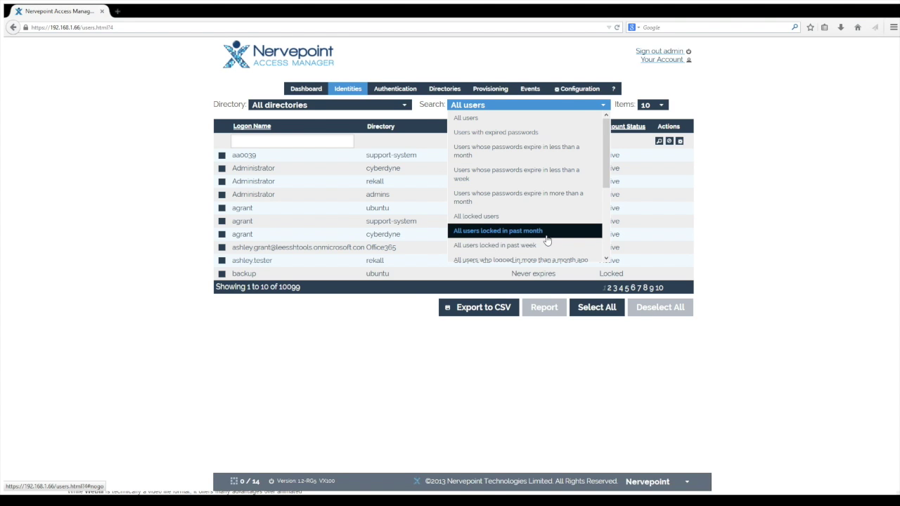
pyautogui.click(512, 386)
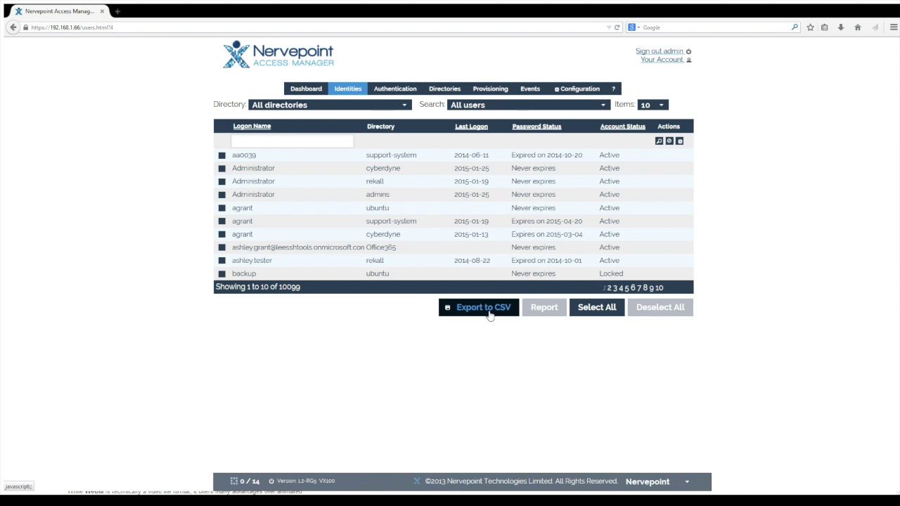
pyautogui.click(316, 145)
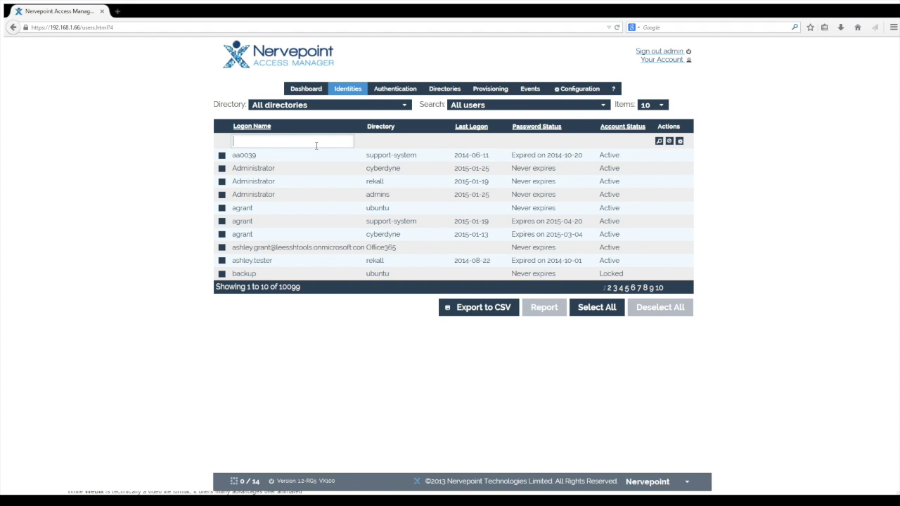
# Filter identities by the user's logon name and open their cyberdyne account details.
pyautogui.press('Return')
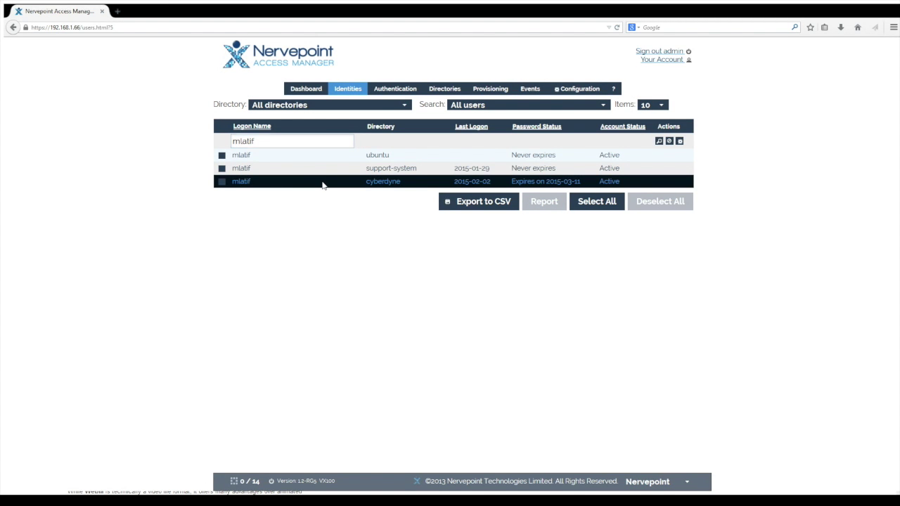
pyautogui.click(323, 185)
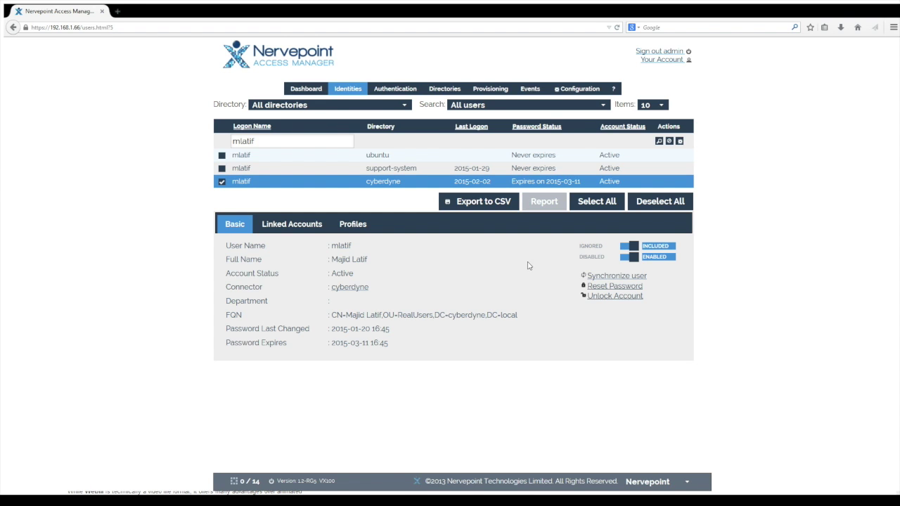
# Start a password reset for the cyberdyne account, then cancel it without changes.
pyautogui.click(629, 287)
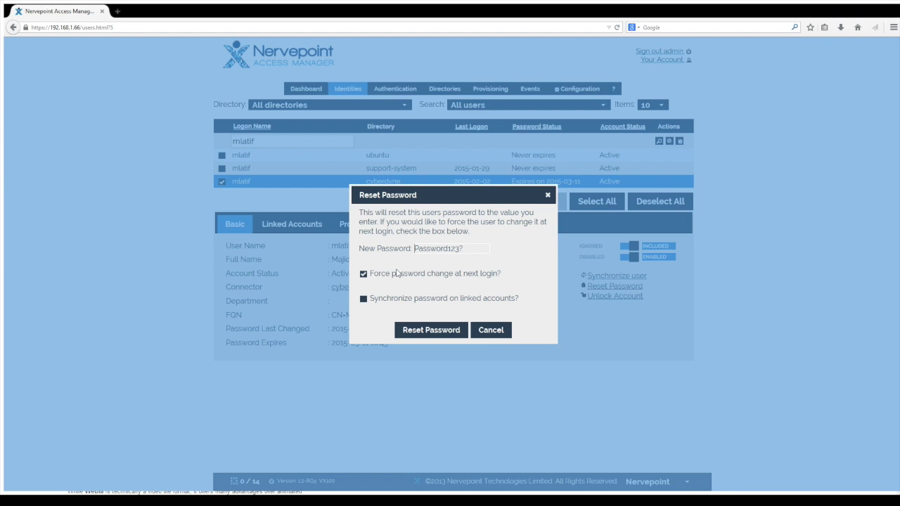
pyautogui.click(495, 331)
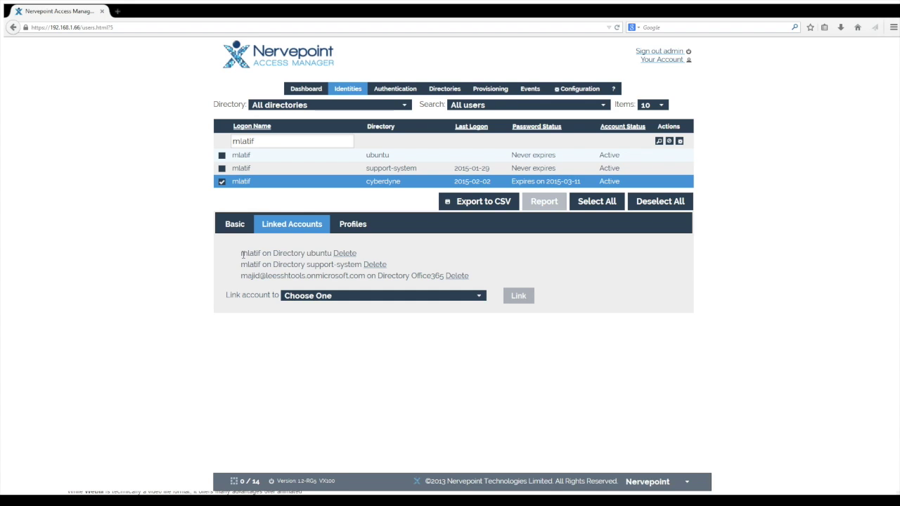
pyautogui.moveTo(241, 254); pyautogui.dragTo(470, 284)
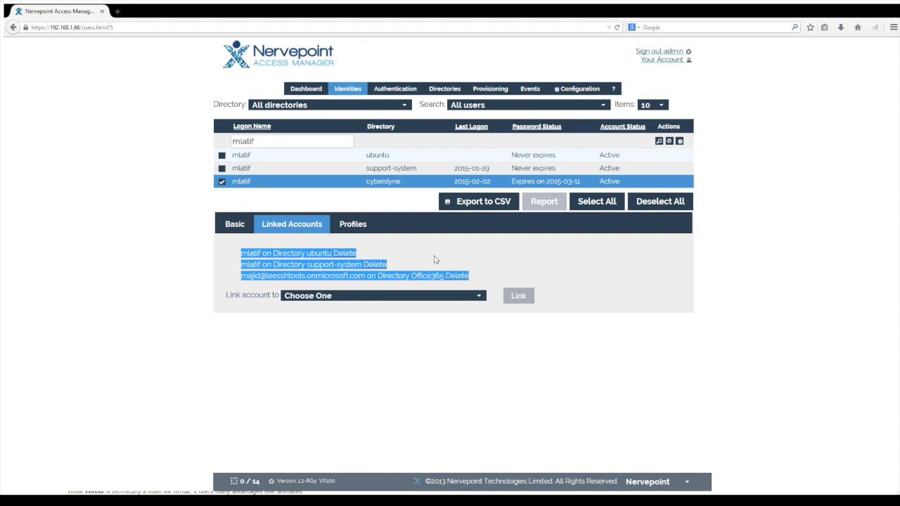
pyautogui.click(434, 260)
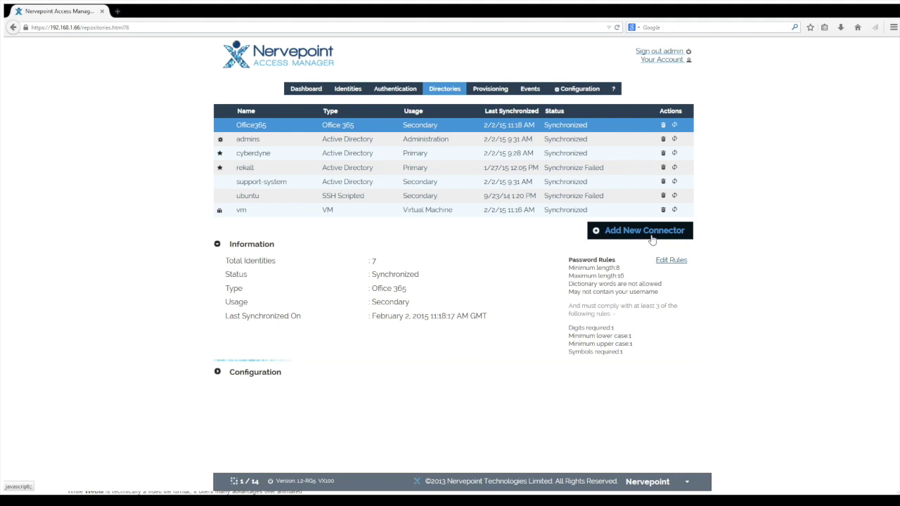
# Start adding a new directory connector and look through the available connector types.
pyautogui.click(651, 239)
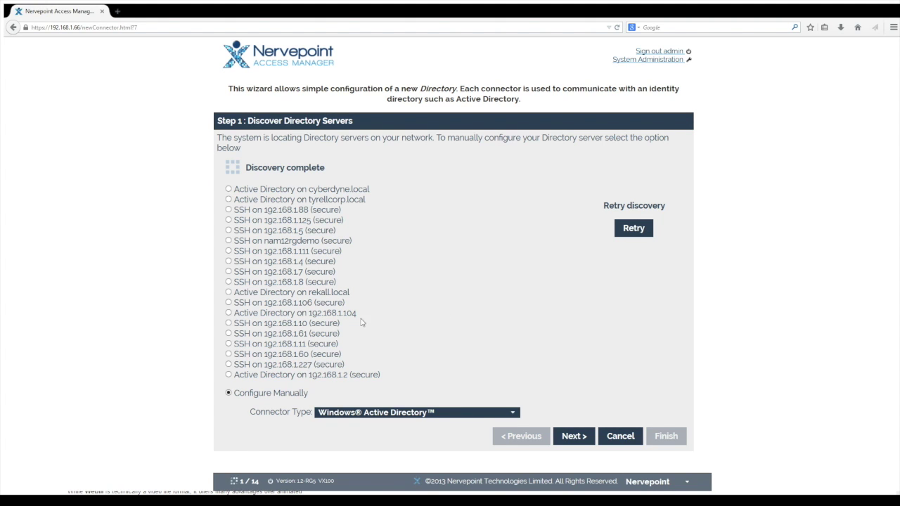
pyautogui.click(416, 412)
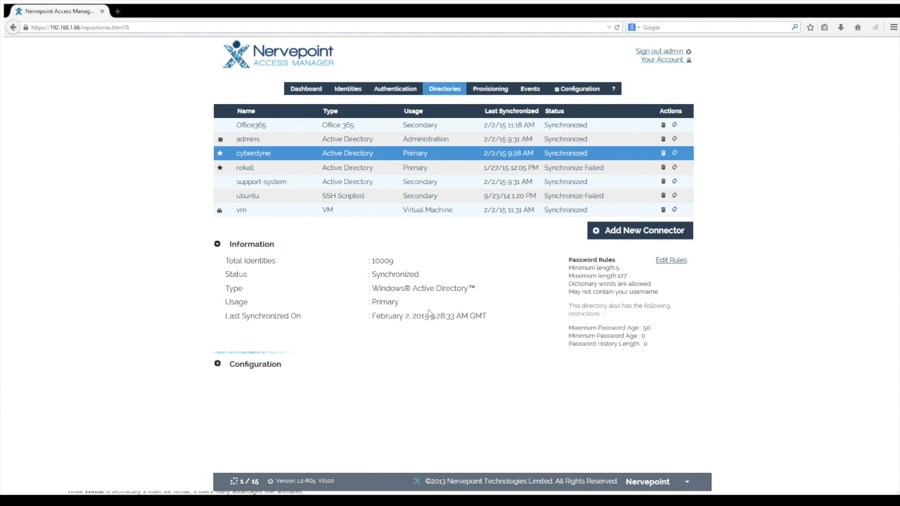
pyautogui.moveTo(650, 344); pyautogui.dragTo(569, 267)
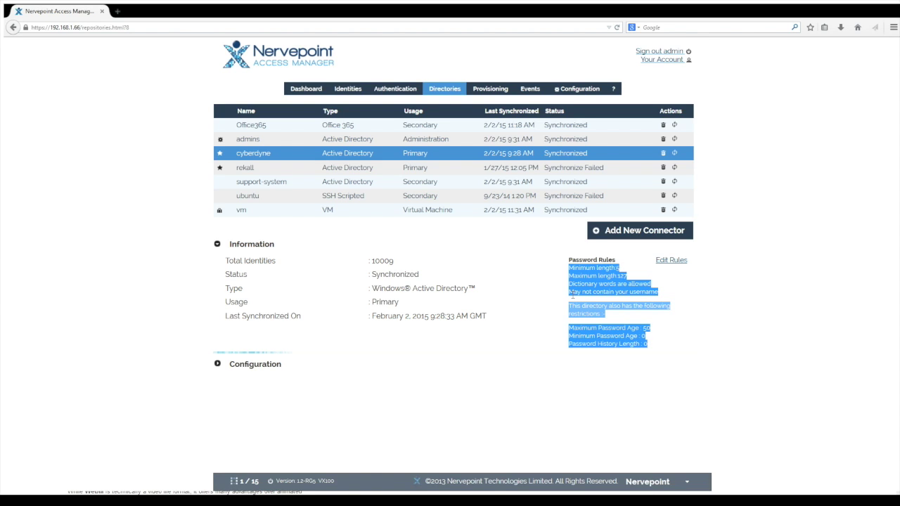
pyautogui.click(572, 294)
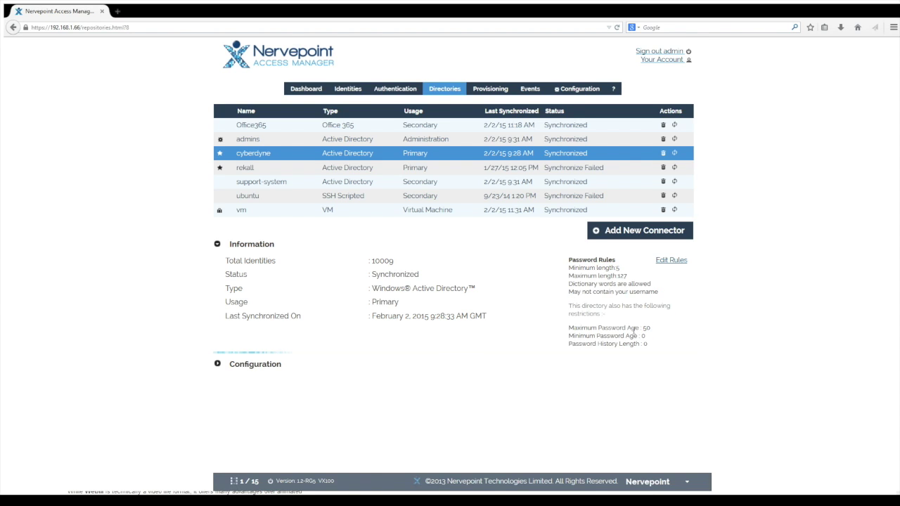
pyautogui.click(669, 261)
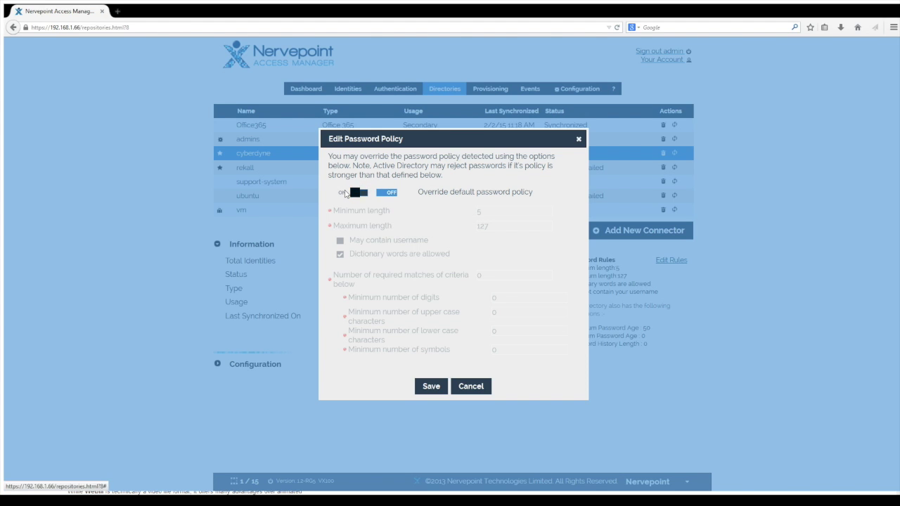
pyautogui.click(354, 193)
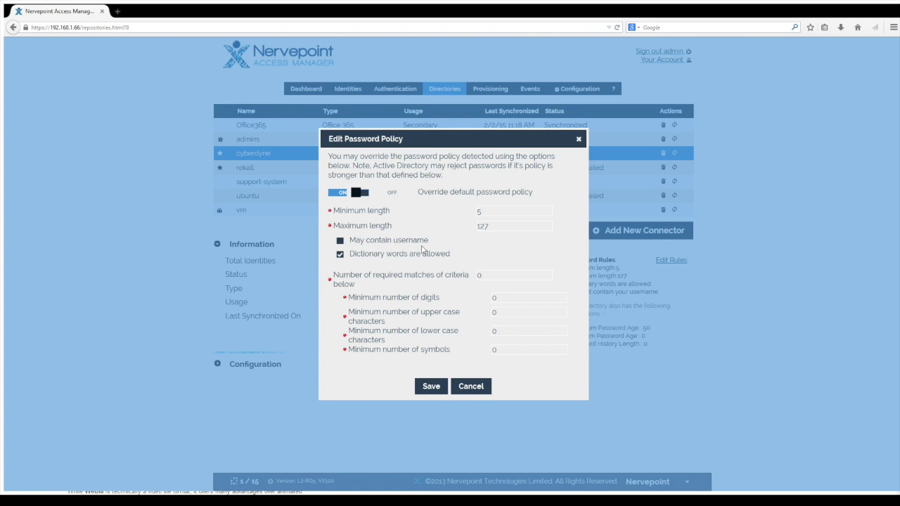
pyautogui.click(366, 196)
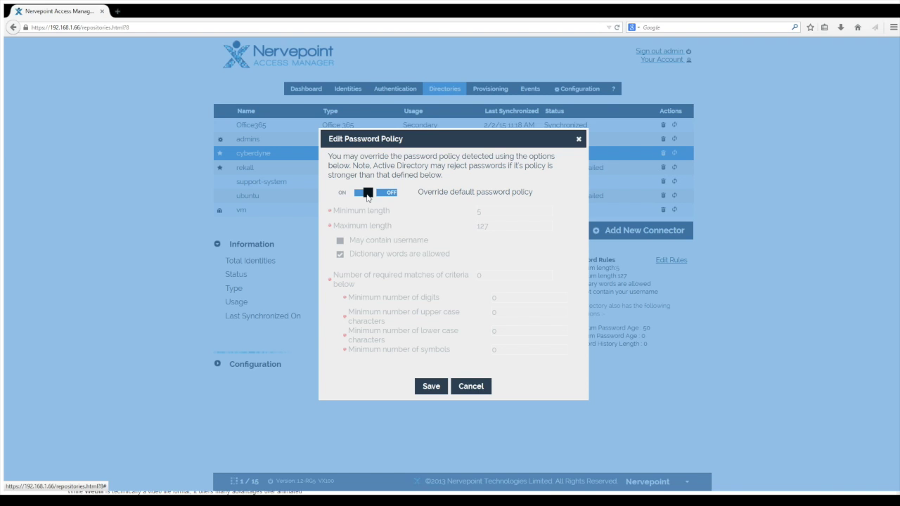
pyautogui.click(477, 386)
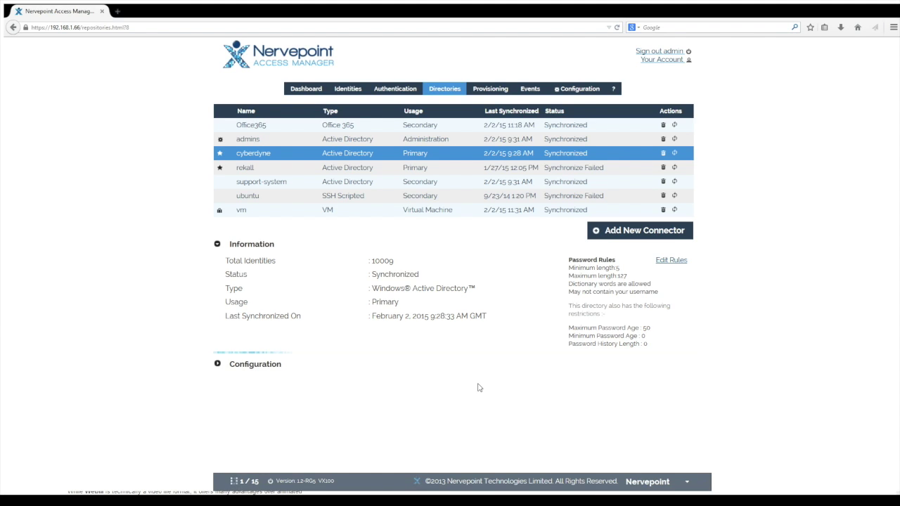
# Check cyberdyne's DN and group filters, then its Information section showing maximum password age 50.
pyautogui.click(274, 364)
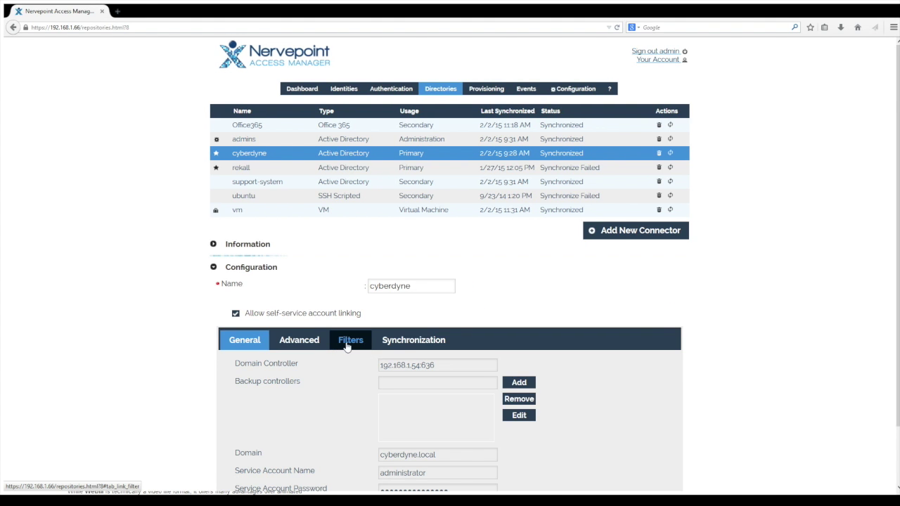
pyautogui.scroll(-2, 346, 346)
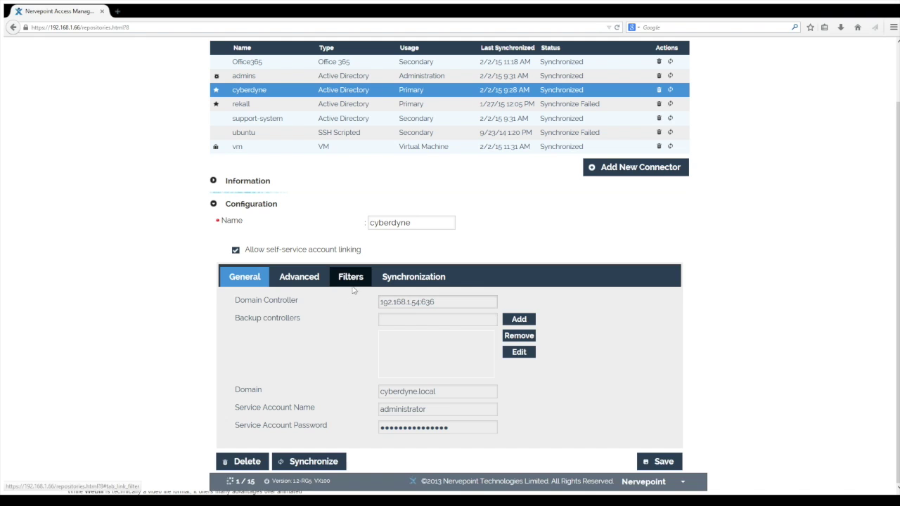
pyautogui.click(353, 278)
pyautogui.moveTo(309, 395)
pyautogui.moveTo(320, 348)
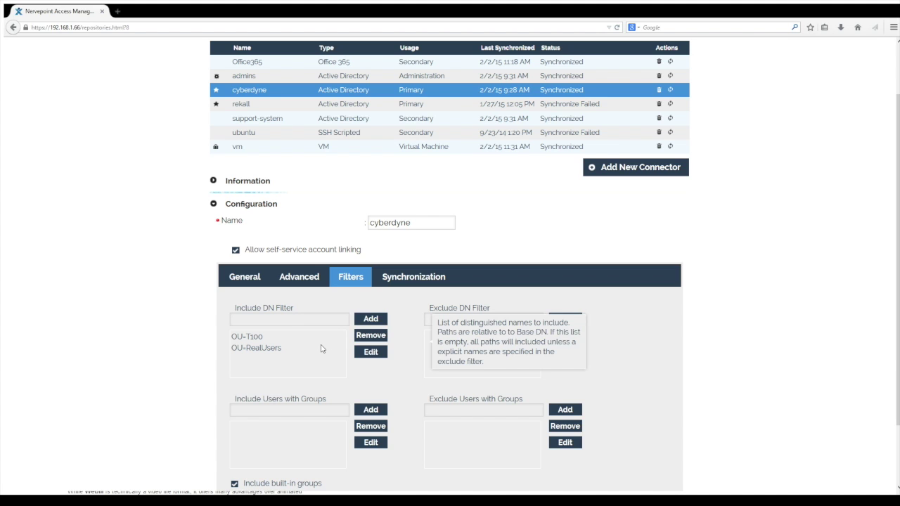
pyautogui.click(330, 181)
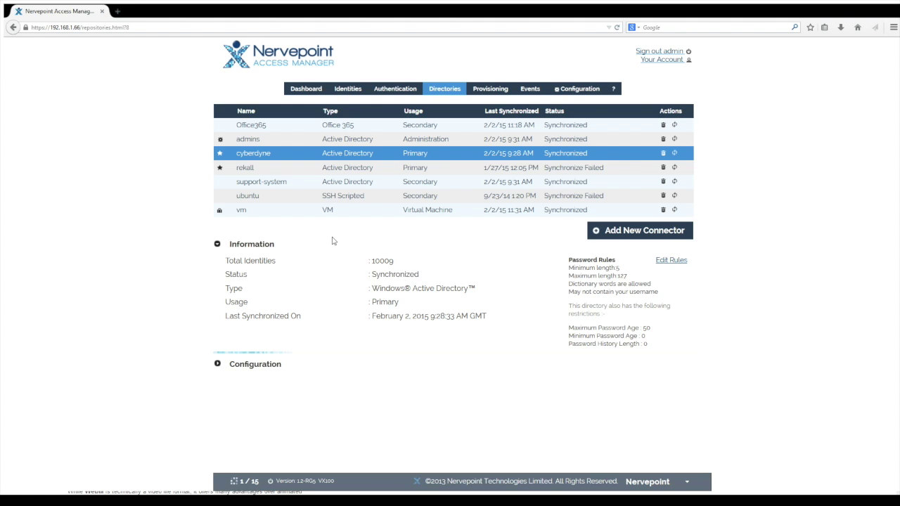
# Open the identities list and select a cyberdyne user account.
pyautogui.click(348, 88)
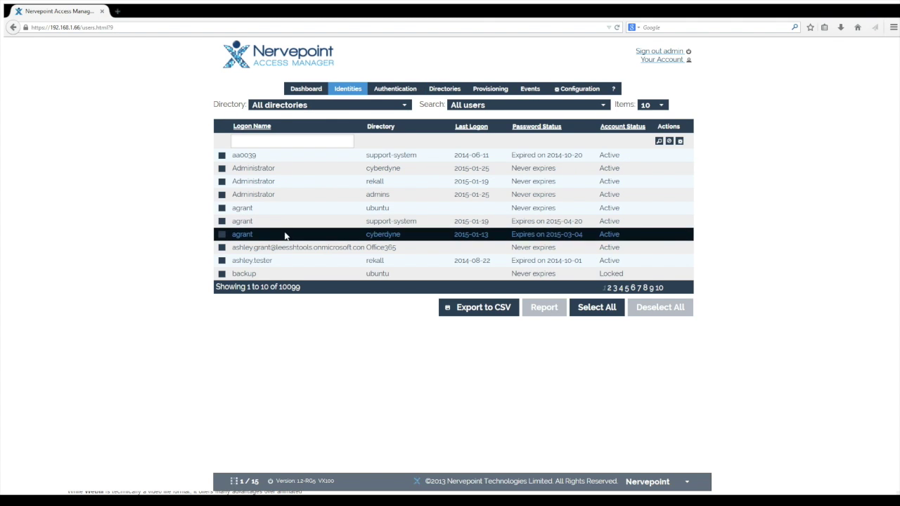
pyautogui.click(287, 235)
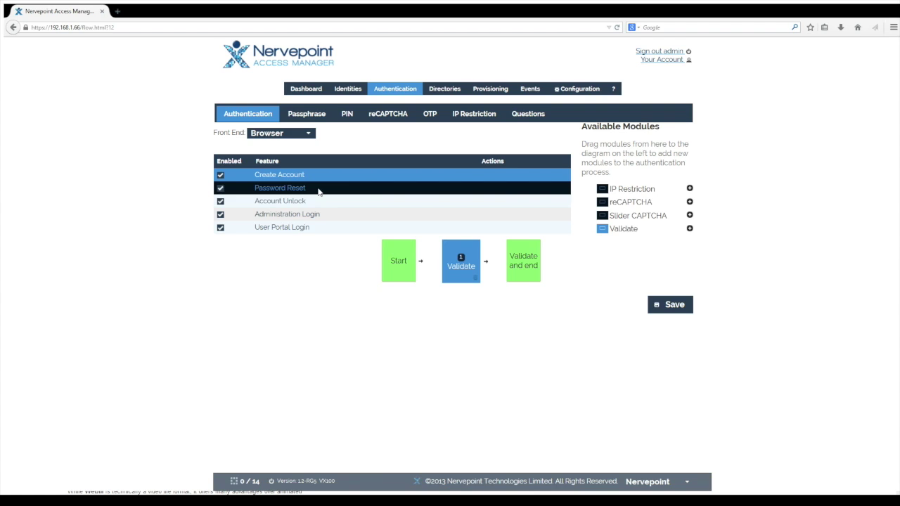
# Compare Browser's Password Reset and Account Unlock flows, then view Desktop's Password Reset flow.
pyautogui.click(318, 191)
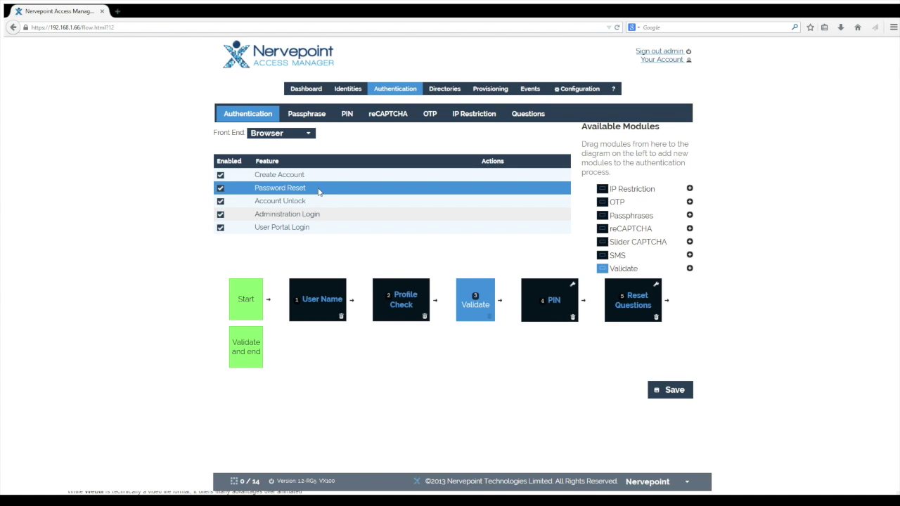
pyautogui.click(322, 205)
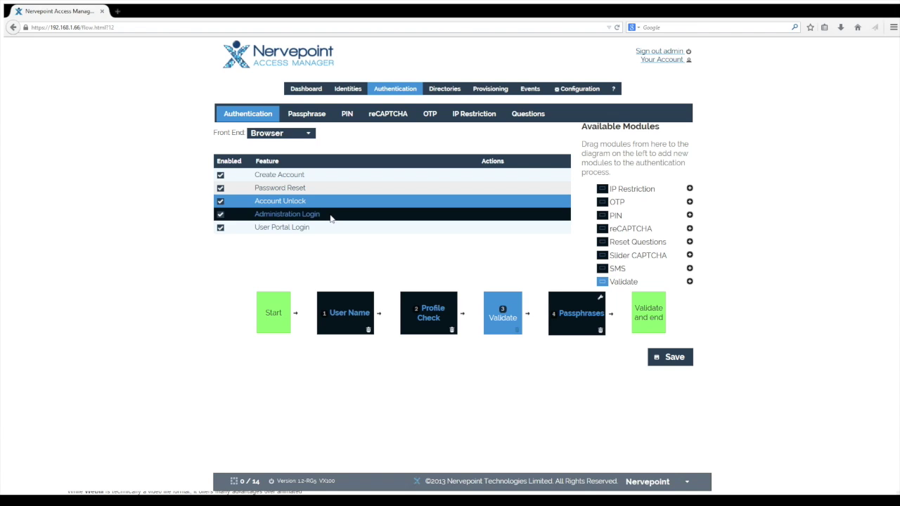
pyautogui.click(308, 134)
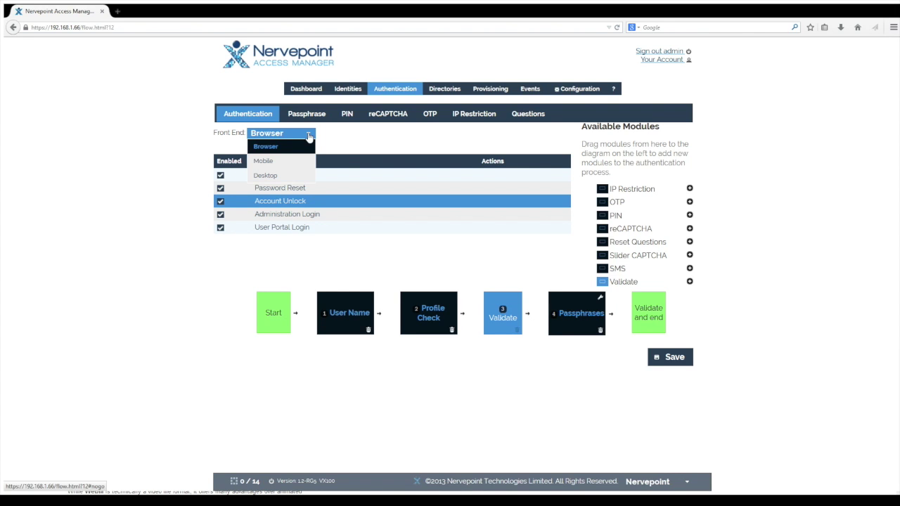
pyautogui.click(303, 175)
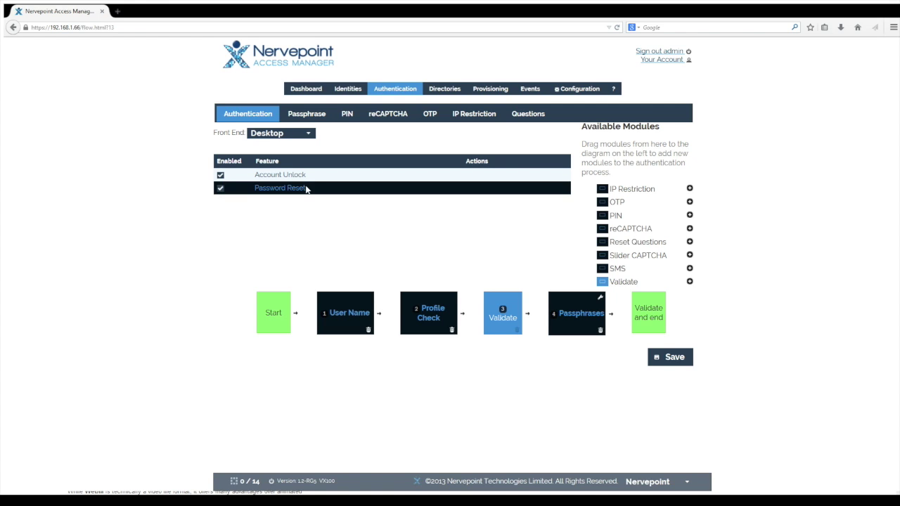
pyautogui.click(308, 191)
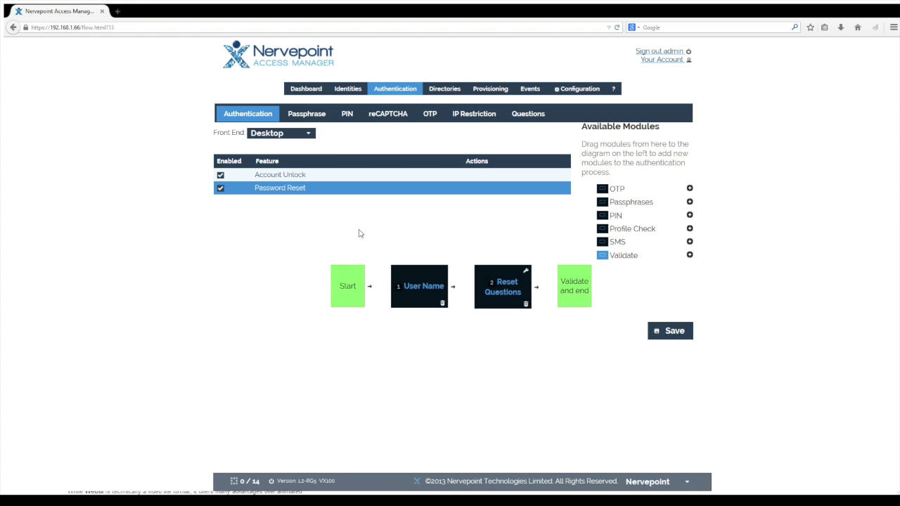
# View Mobile's Password Reset flow, then return to Browser's Password Reset and Account Unlock flows.
pyautogui.click(308, 135)
pyautogui.click(290, 161)
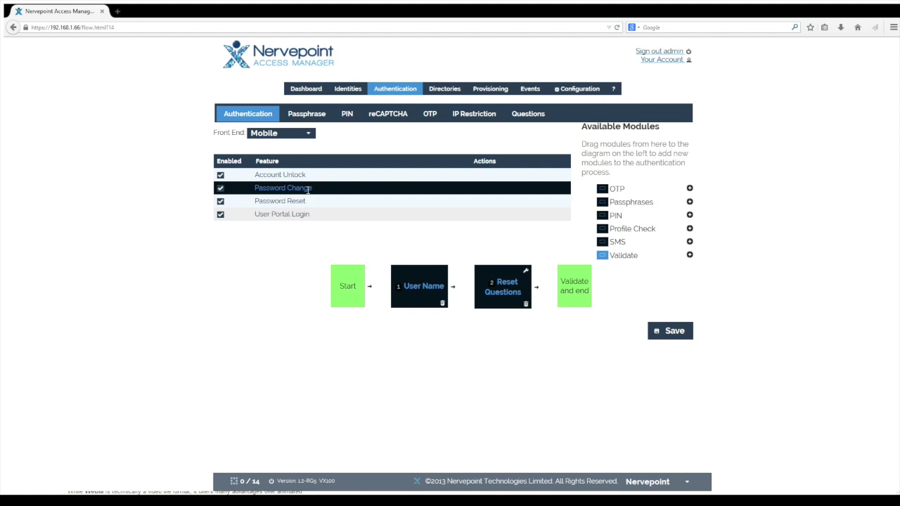
pyautogui.click(298, 201)
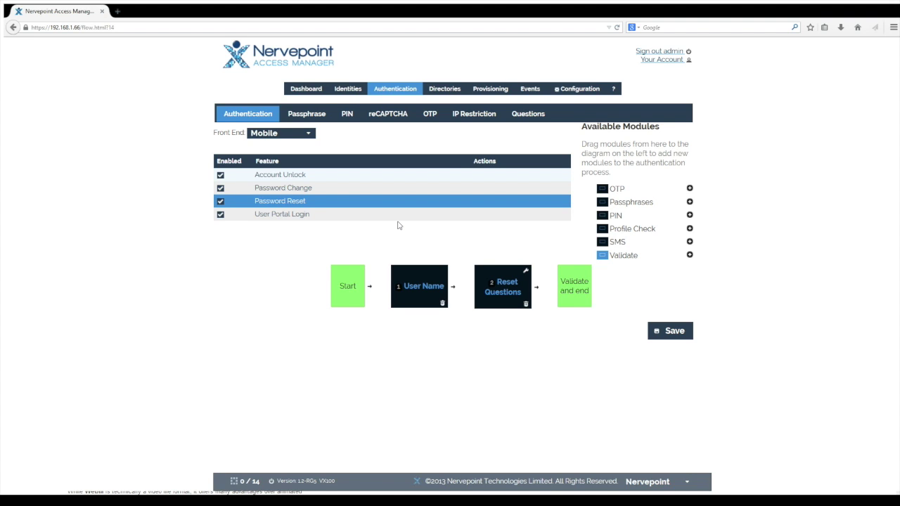
pyautogui.click(369, 191)
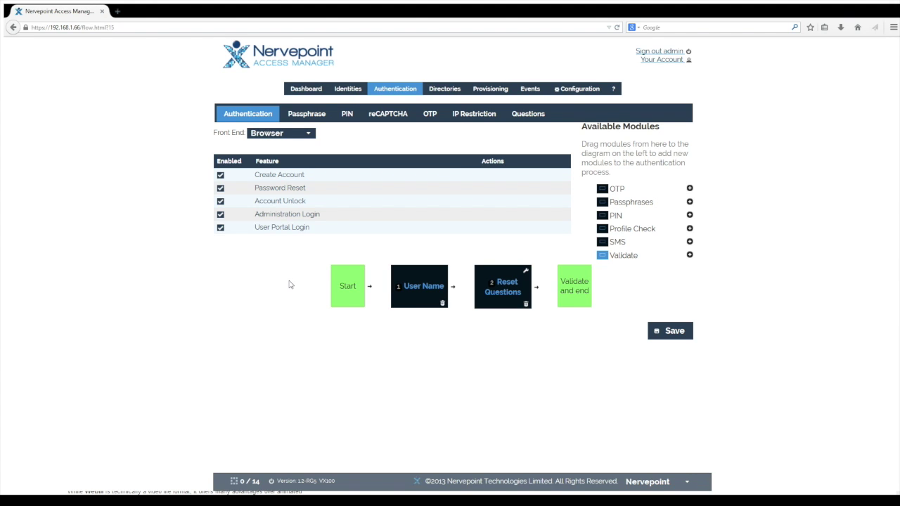
pyautogui.click(287, 191)
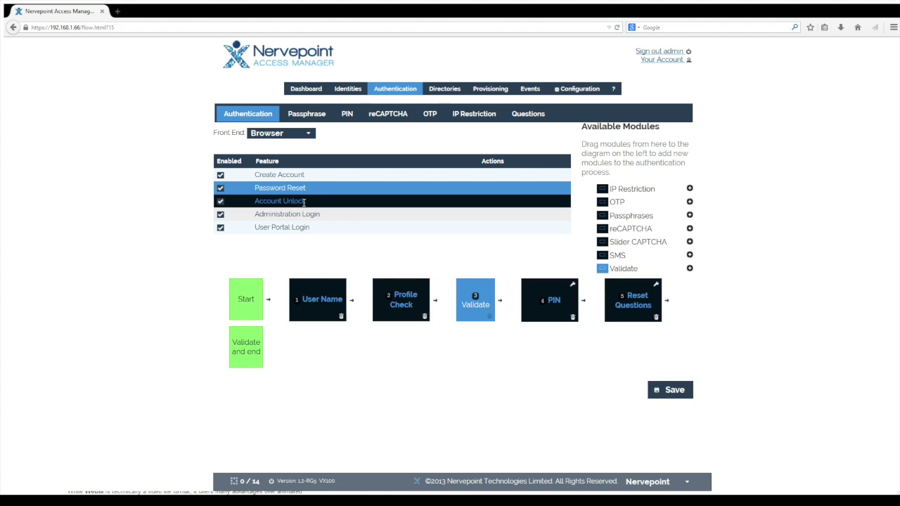
pyautogui.click(303, 202)
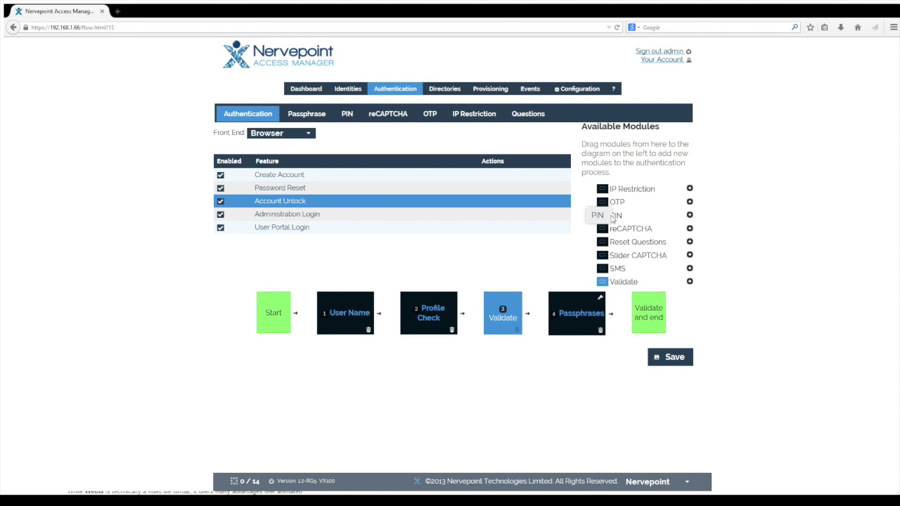
# Drag the PIN module into the Account Unlock flow diagram.
pyautogui.moveTo(611, 218); pyautogui.dragTo(508, 305)
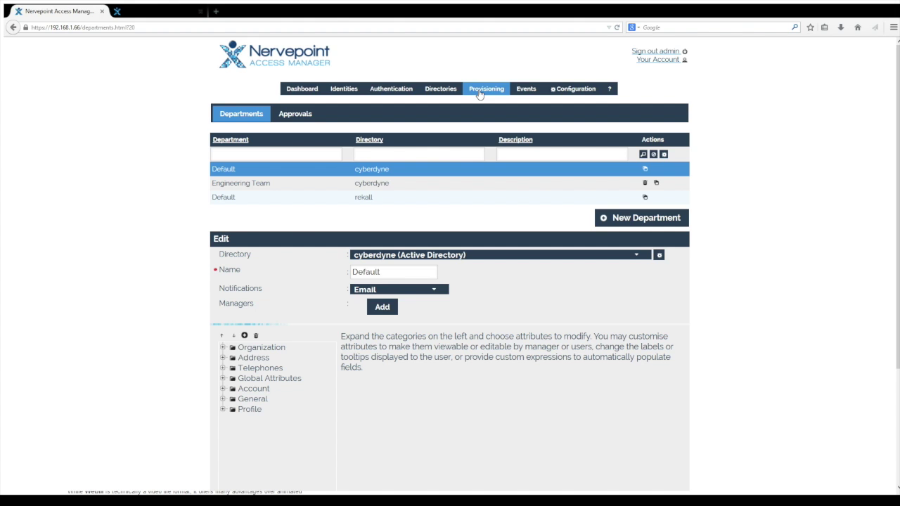
# Open the second pending Engineering Team account request and unlock its read-only fields.
pyautogui.click(293, 118)
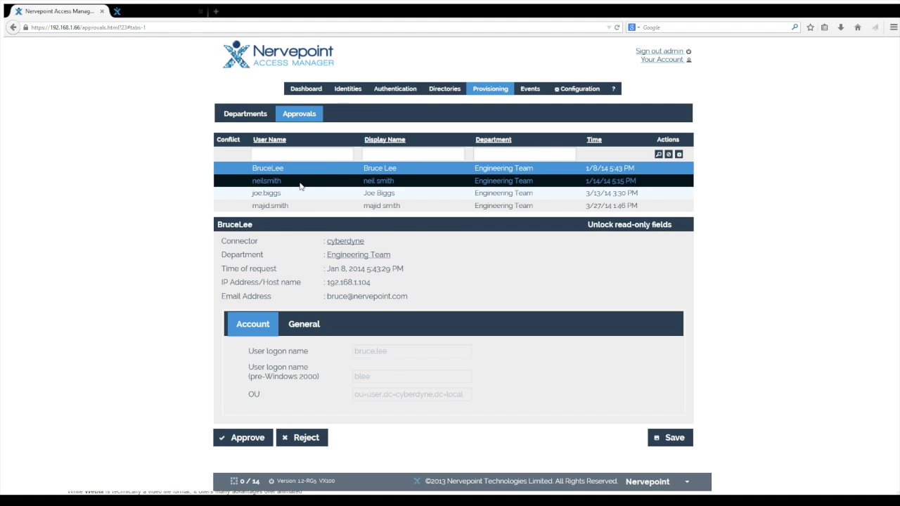
pyautogui.click(302, 182)
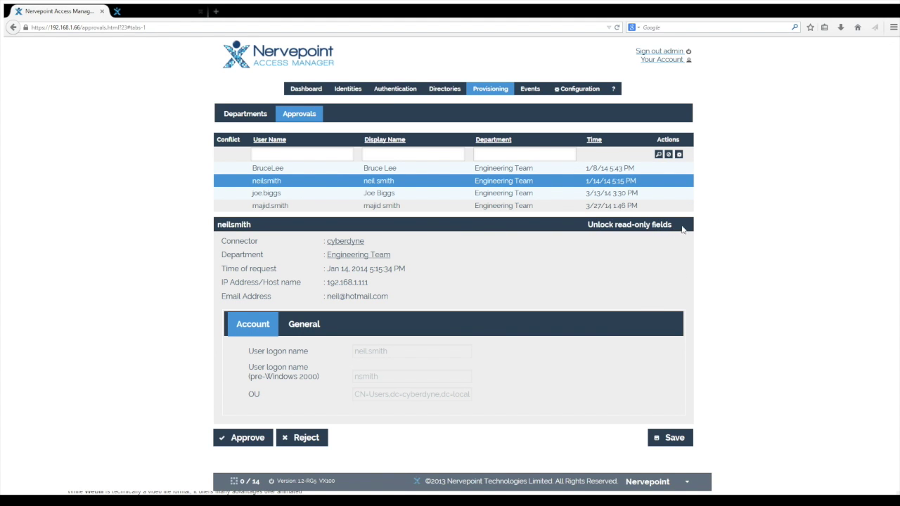
pyautogui.click(581, 225)
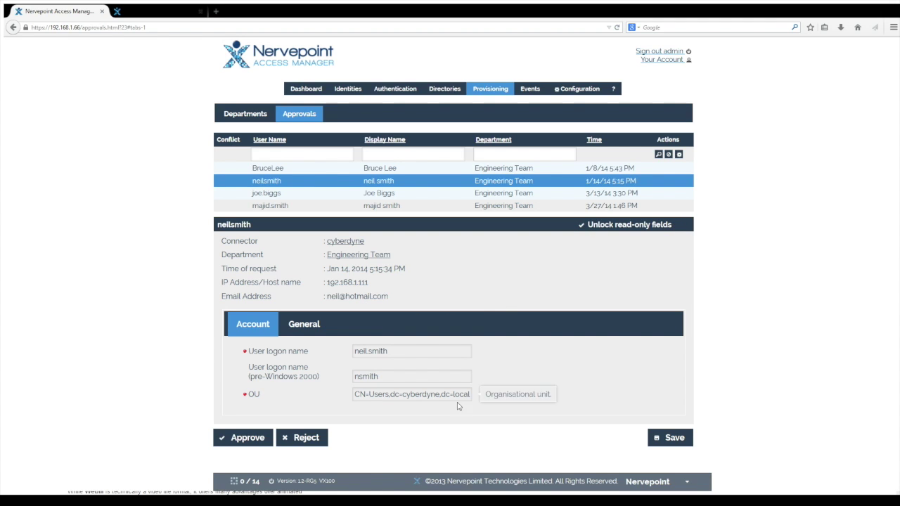
# Inspect the OU value and the General and Account fields, then begin rejecting the request.
pyautogui.tripleClick(355, 393)
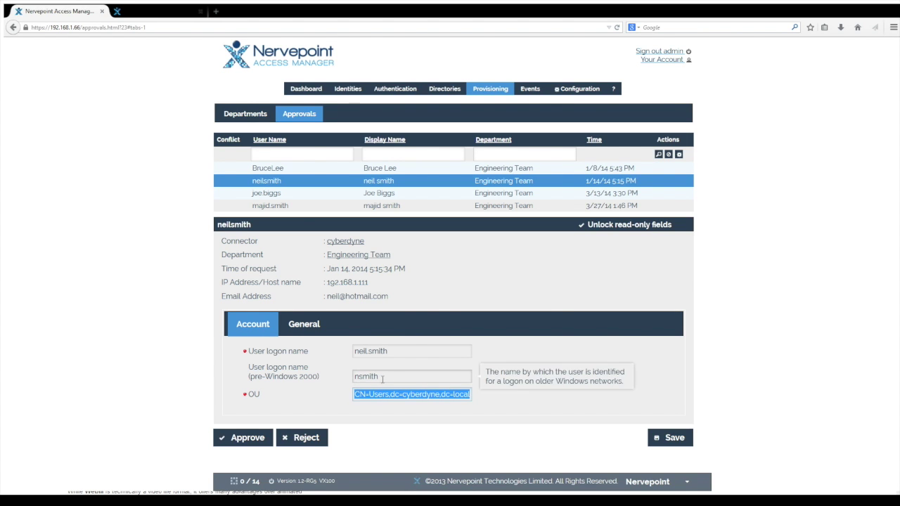
pyautogui.click(315, 330)
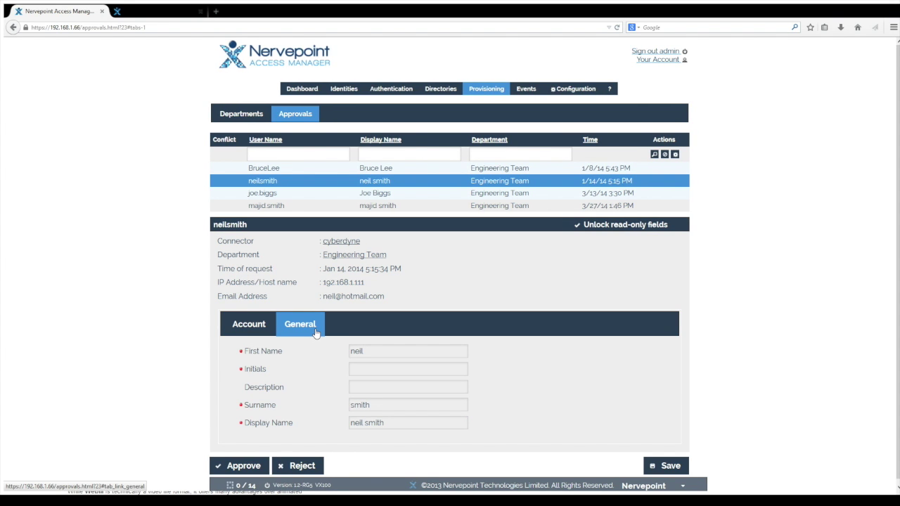
pyautogui.click(247, 327)
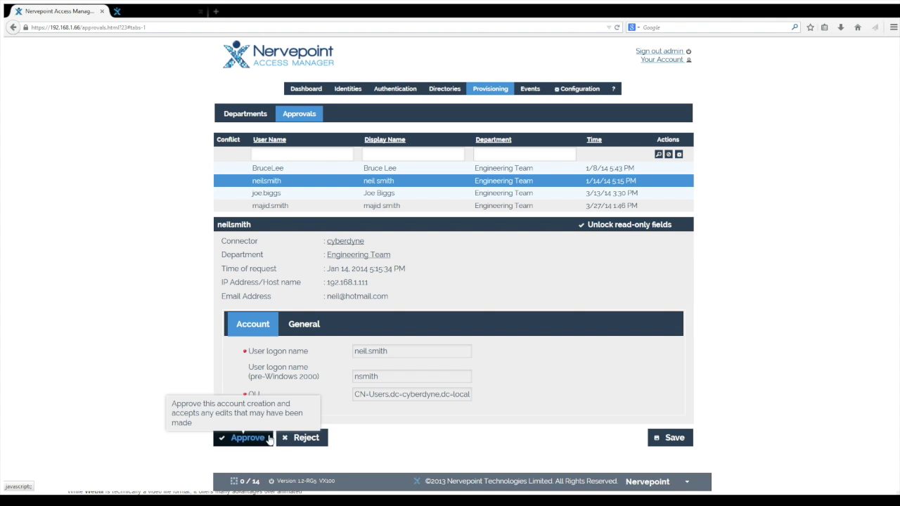
pyautogui.click(316, 441)
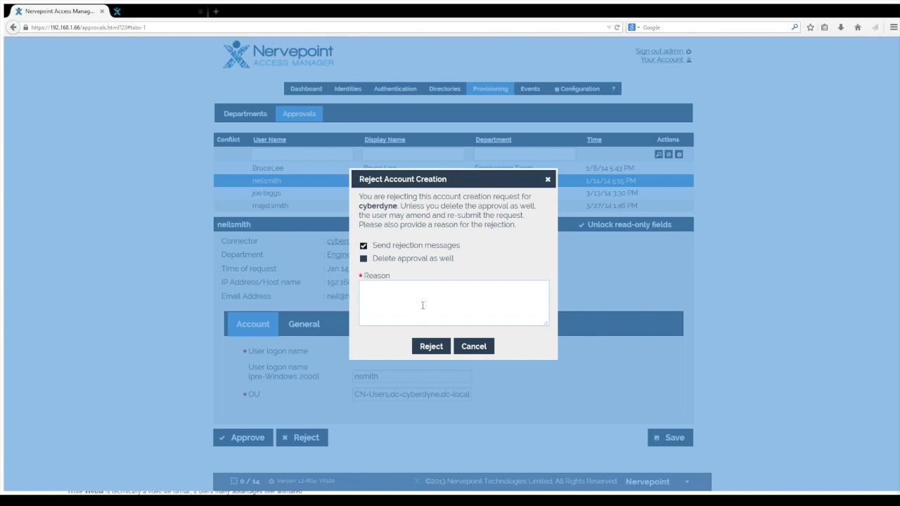
# Cancel the rejection of the account request.
pyautogui.click(473, 346)
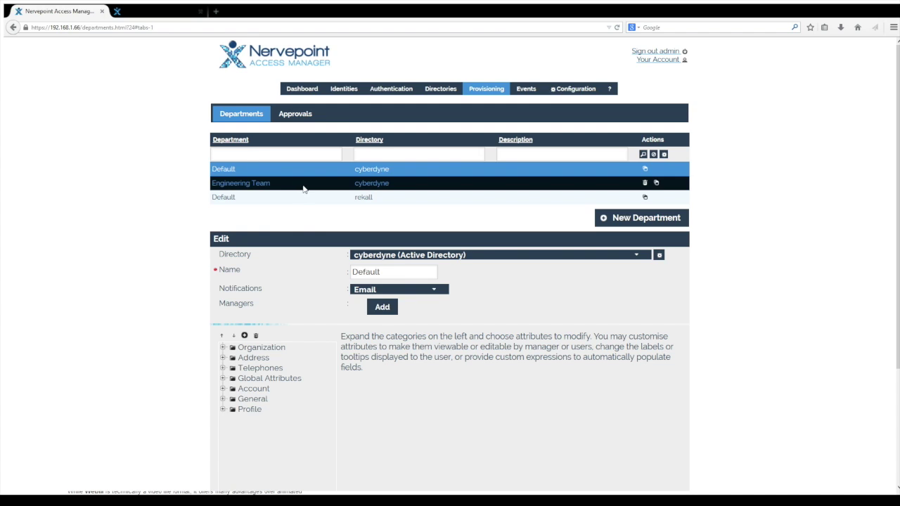
# Open the Engineering Team department and point out its manager.
pyautogui.click(304, 189)
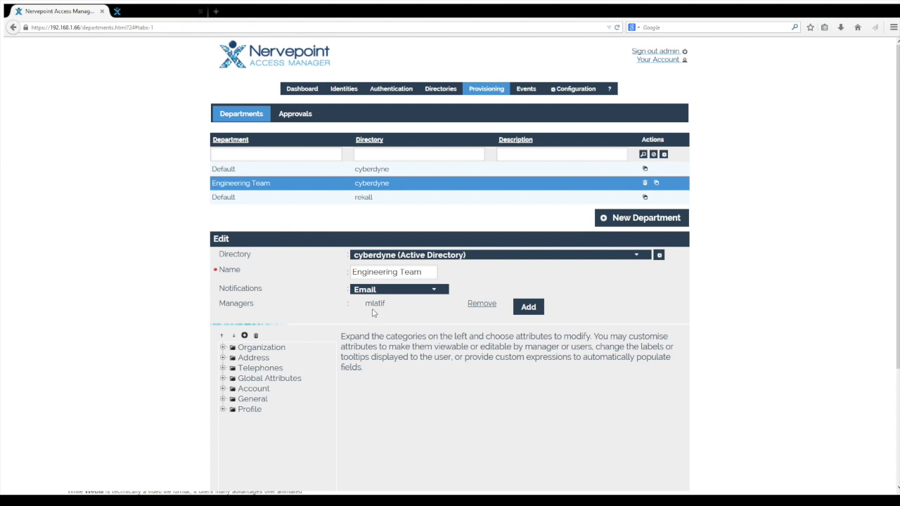
pyautogui.moveTo(364, 302); pyautogui.dragTo(404, 326)
pyautogui.scroll(-3, 241, 387)
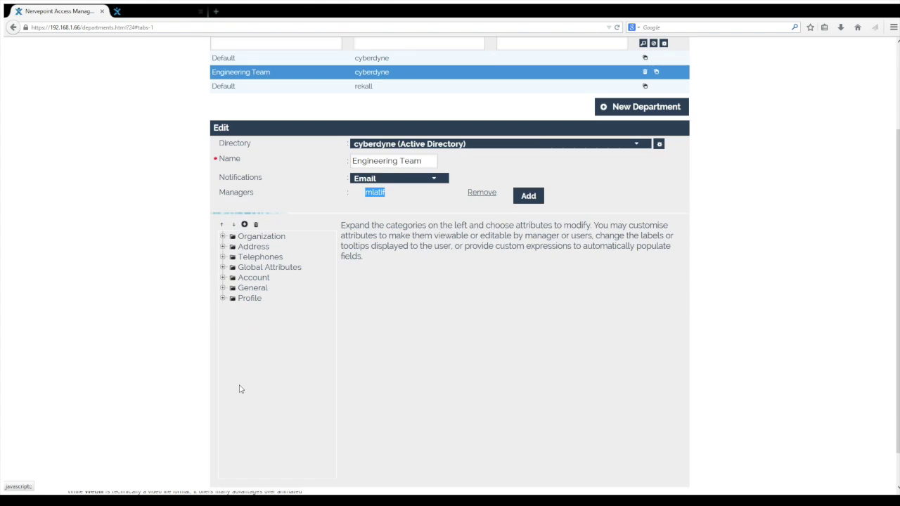
# Under Global Attributes > Account, insert 'OU=Users,' into the OU default-value expression.
pyautogui.click(222, 266)
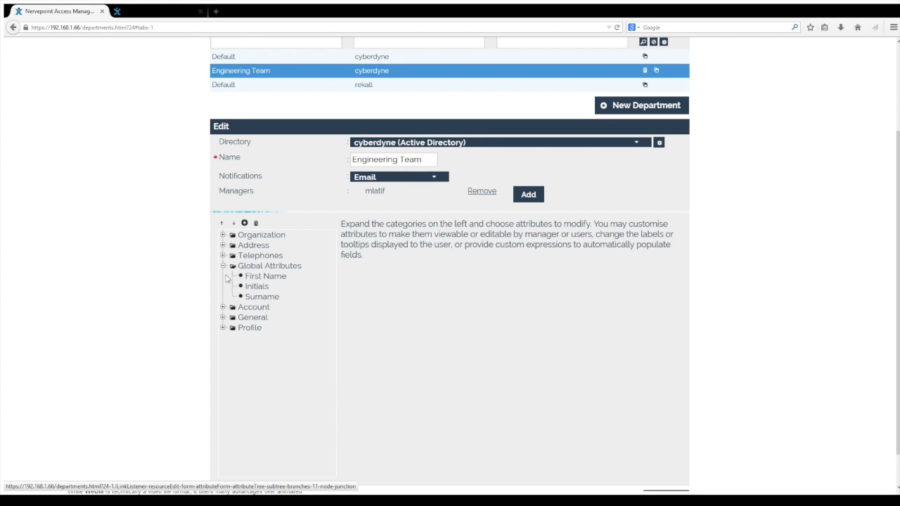
pyautogui.click(222, 307)
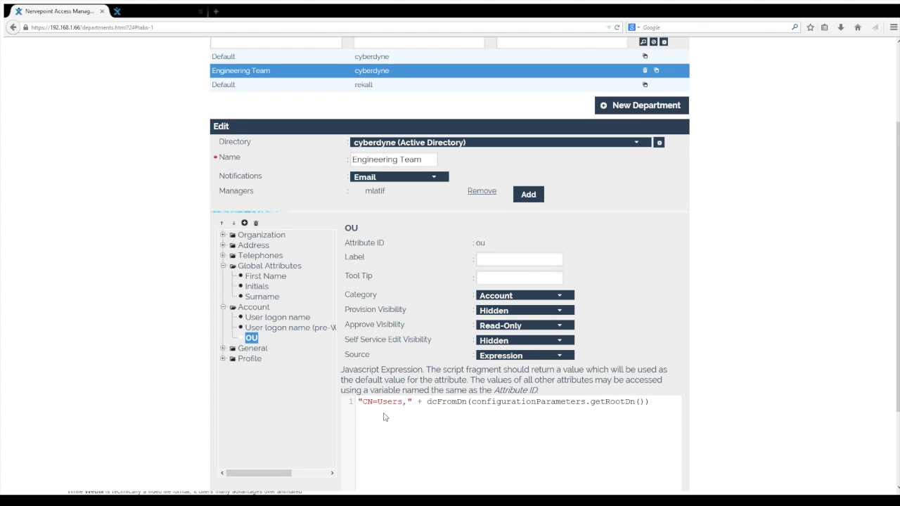
pyautogui.moveTo(358, 401); pyautogui.dragTo(652, 401)
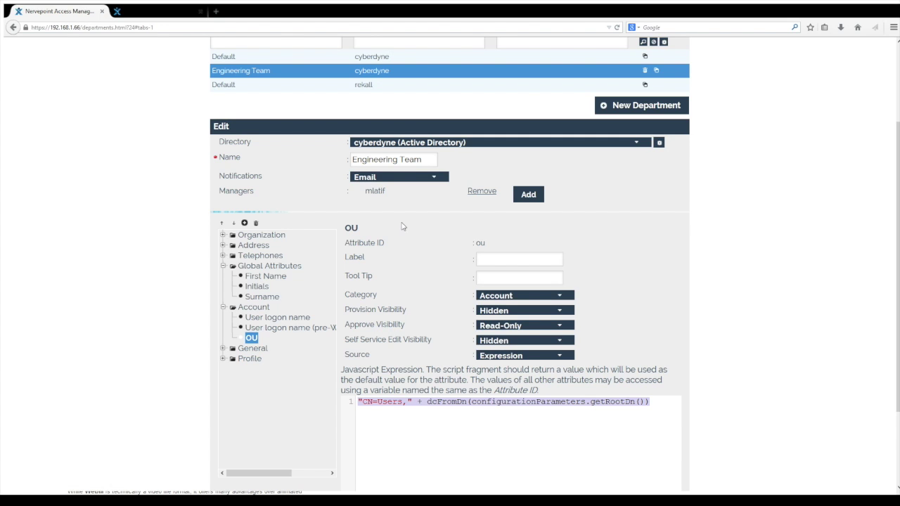
pyautogui.click(383, 401)
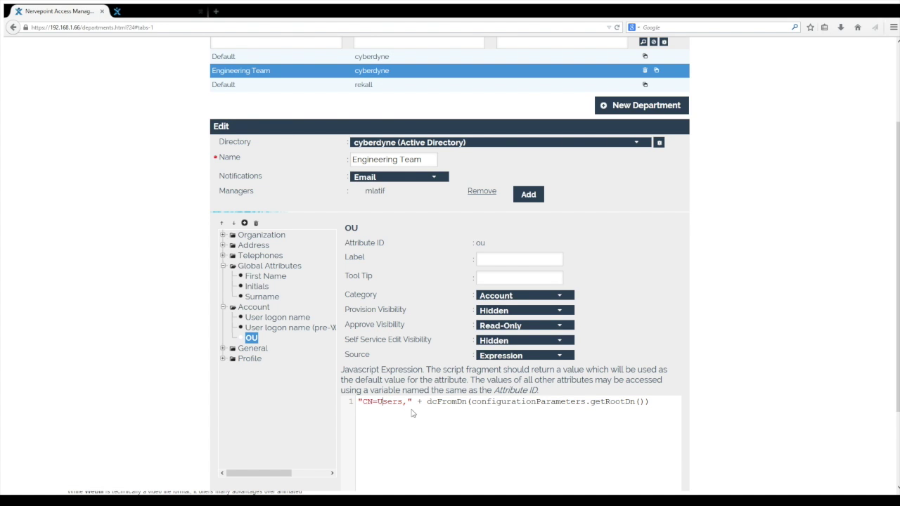
pyautogui.write('OU=Users,')
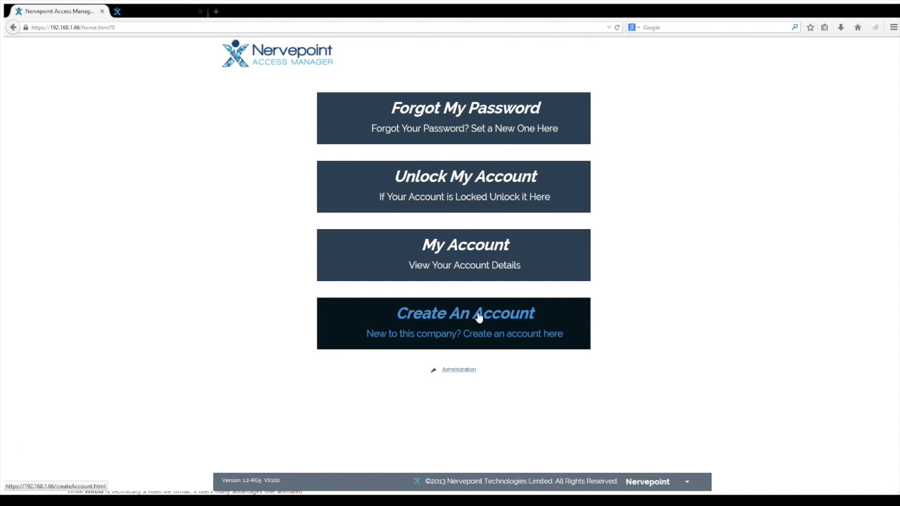
# On the Create Account form, compare Default and Engineering Team, viewing Address, Organization and Telephones.
pyautogui.click(475, 317)
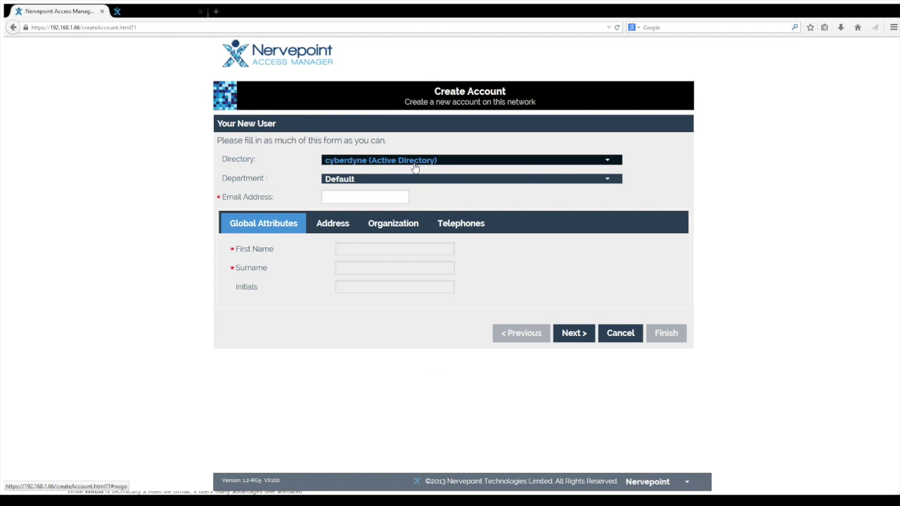
pyautogui.click(388, 181)
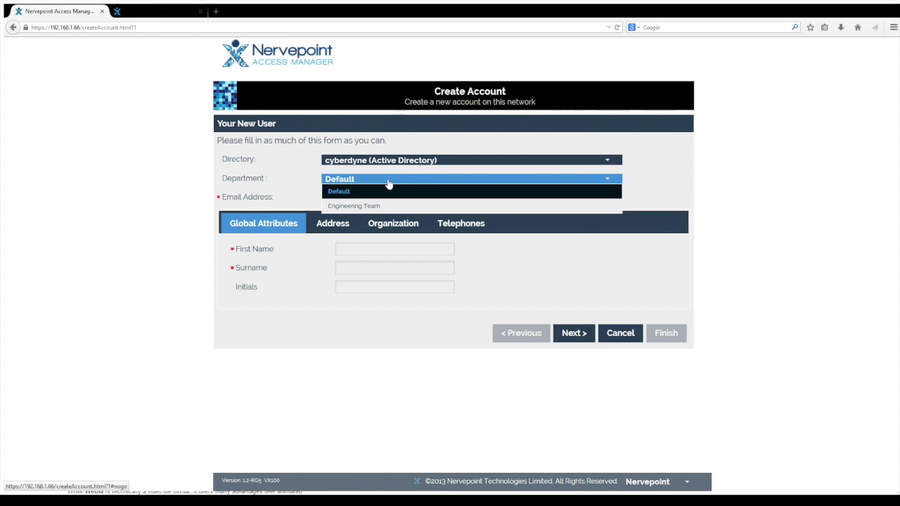
pyautogui.click(411, 206)
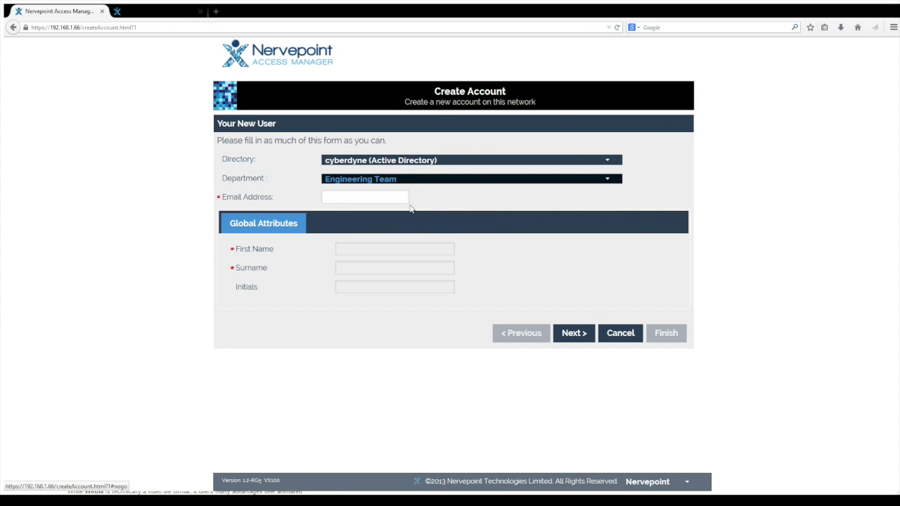
pyautogui.click(392, 181)
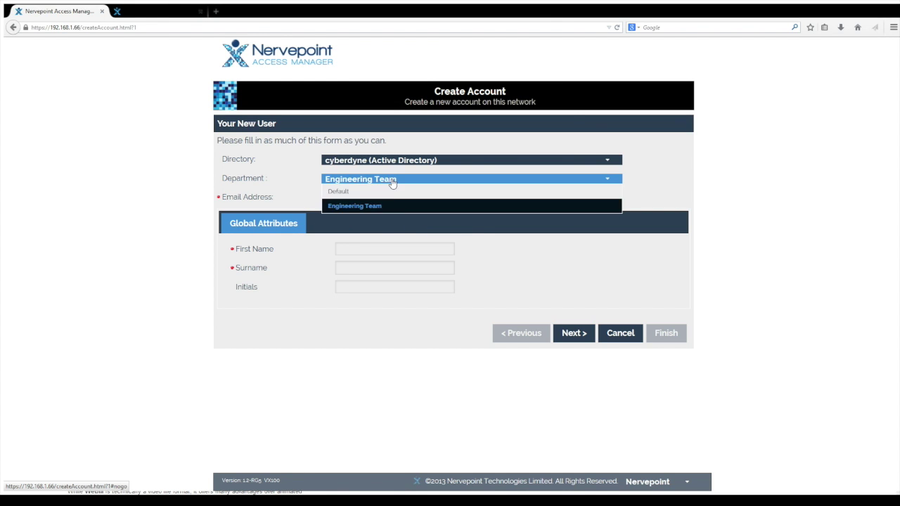
pyautogui.click(392, 191)
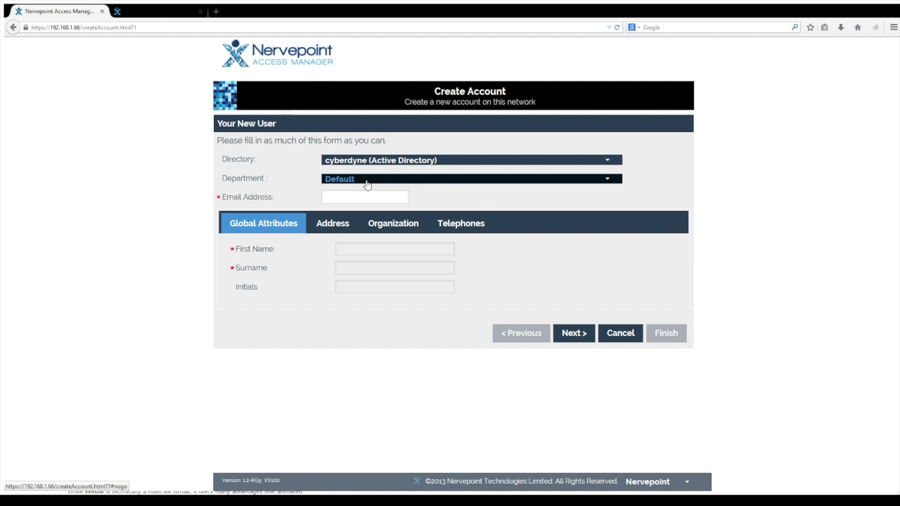
pyautogui.click(335, 225)
pyautogui.click(389, 225)
pyautogui.click(460, 225)
pyautogui.click(298, 225)
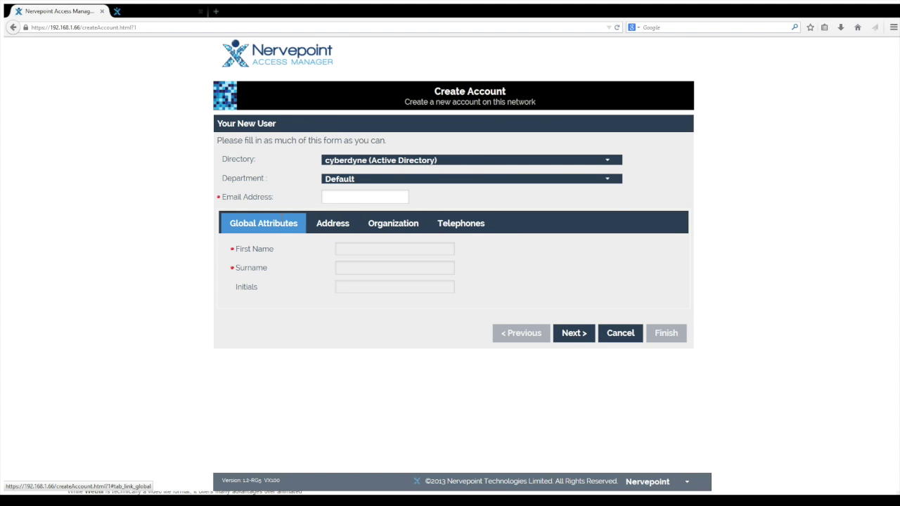
# Set the department to Engineering Team and enter an e-mail address.
pyautogui.click(343, 181)
pyautogui.click(353, 204)
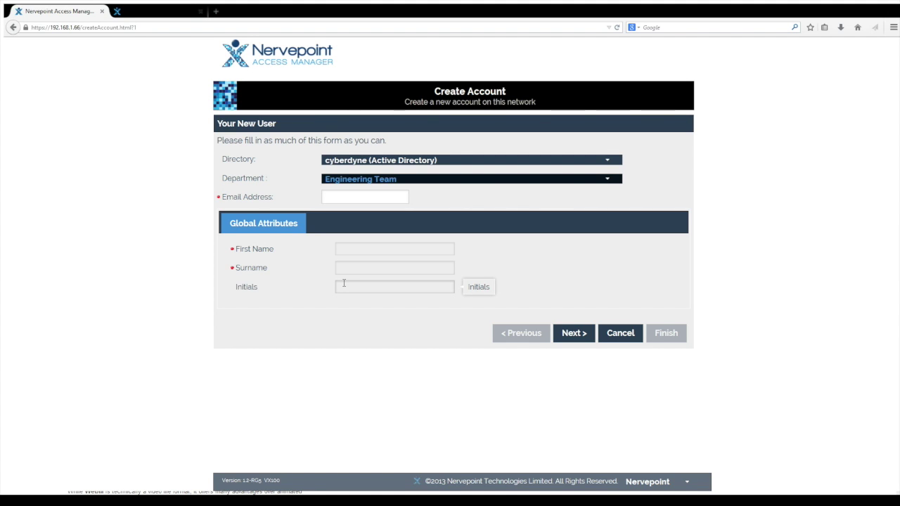
pyautogui.click(346, 195)
pyautogui.write('hotmaiu')
pyautogui.press('BackSpace')
pyautogui.write('l.com')
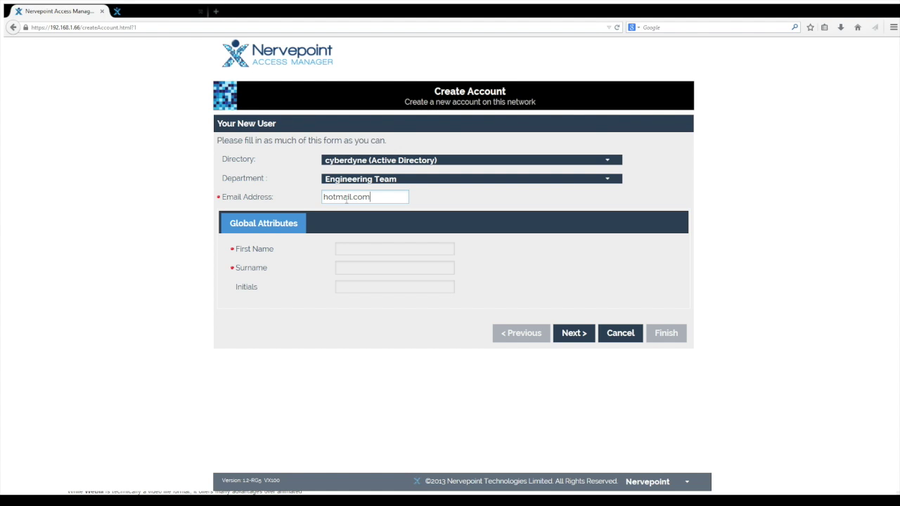
# Leave the department unchanged and choose the rekall directory.
pyautogui.click(404, 181)
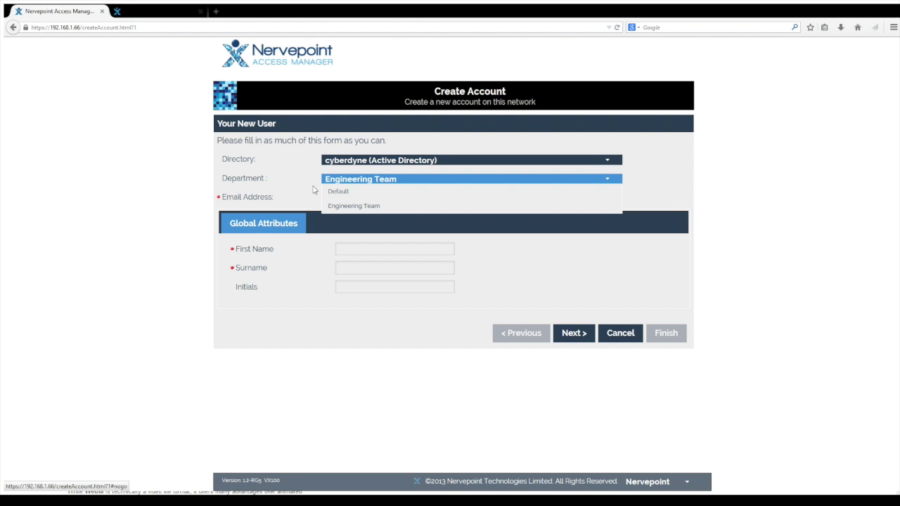
pyautogui.click(257, 173)
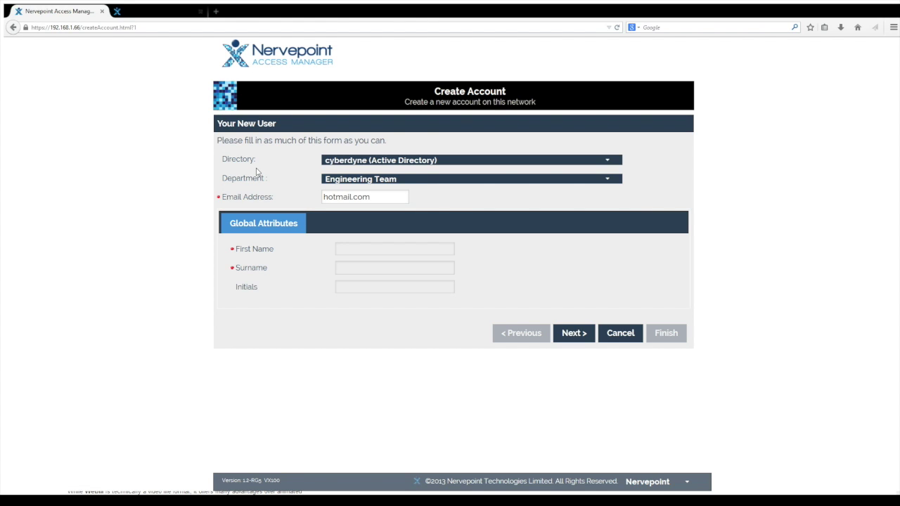
pyautogui.click(361, 161)
pyautogui.click(364, 187)
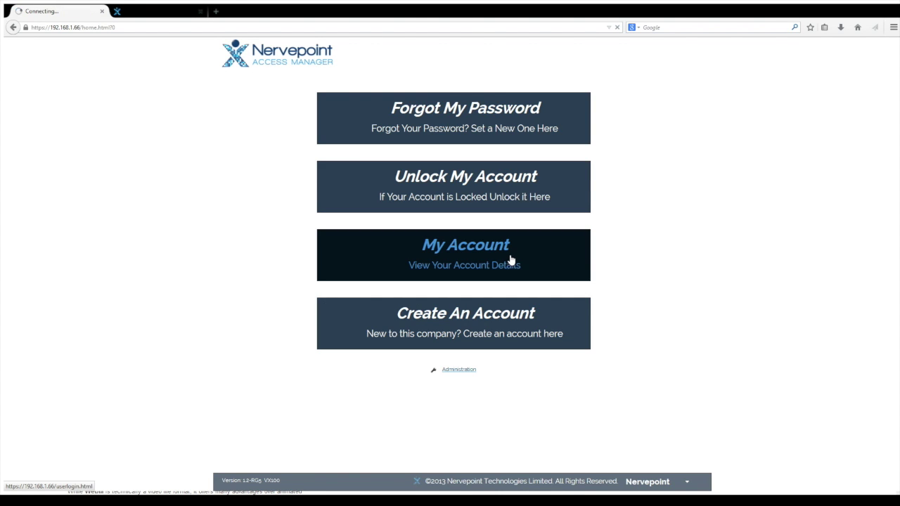
# Log in to My Account with the user name and password, correcting typos.
pyautogui.press('Tab')
pyautogui.write('*********')
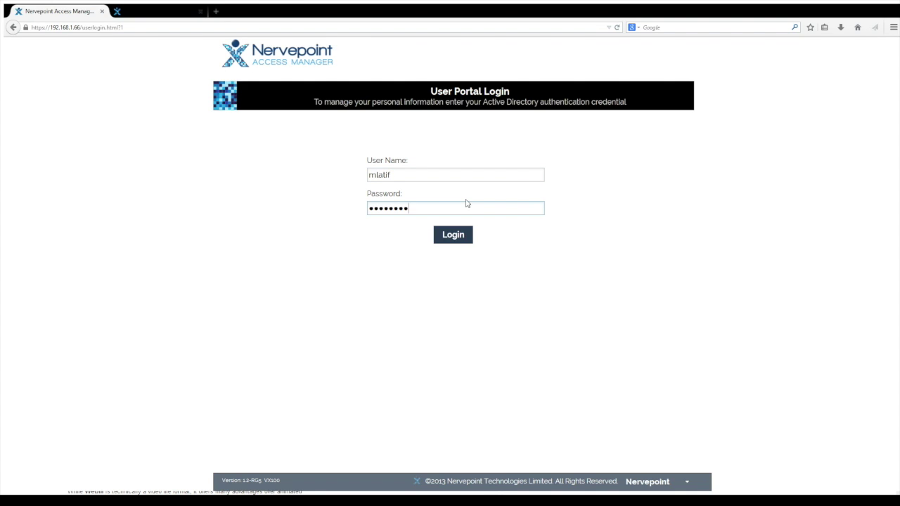
pyautogui.press('BackSpace')
pyautogui.hotkey('ctrl', 'a')
pyautogui.press('BackSpace')
pyautogui.write('************')
pyautogui.press('Return')
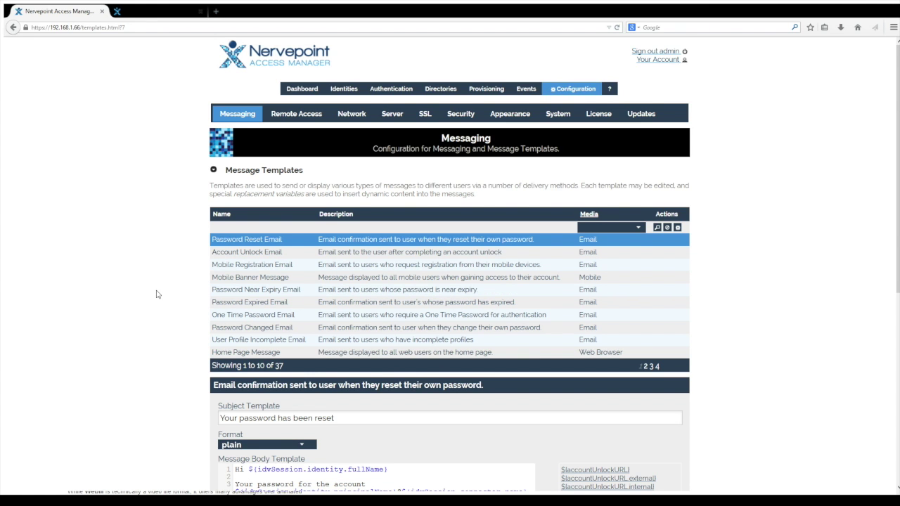
# Review the Password Near Expiry Email template, leaving message type Disabled and warning days 10, 2, 1.
pyautogui.scroll(-3, 157, 294)
pyautogui.scroll(1, 156, 294)
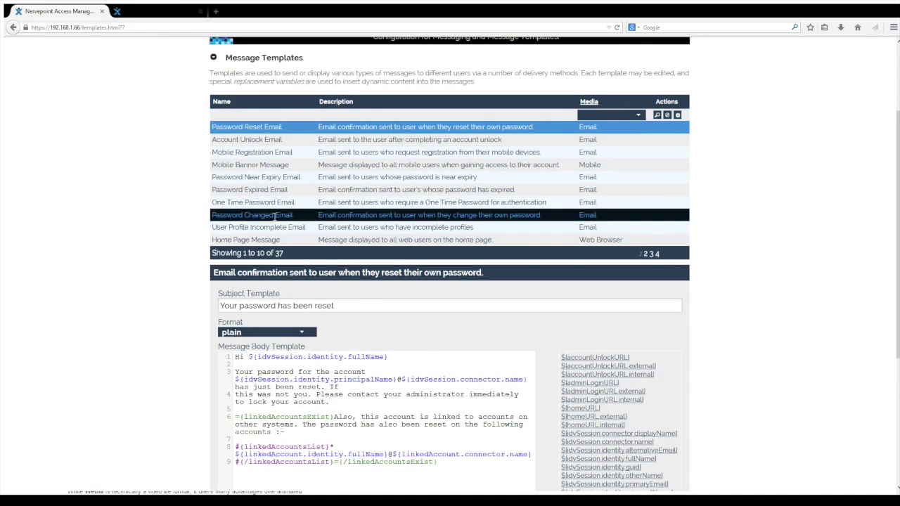
pyautogui.click(274, 177)
pyautogui.scroll(-4, 159, 300)
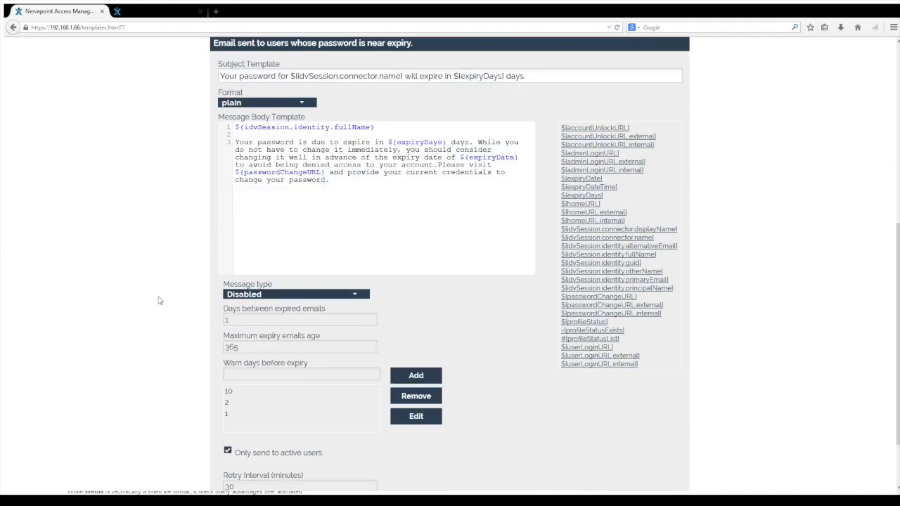
pyautogui.scroll(-1, 159, 300)
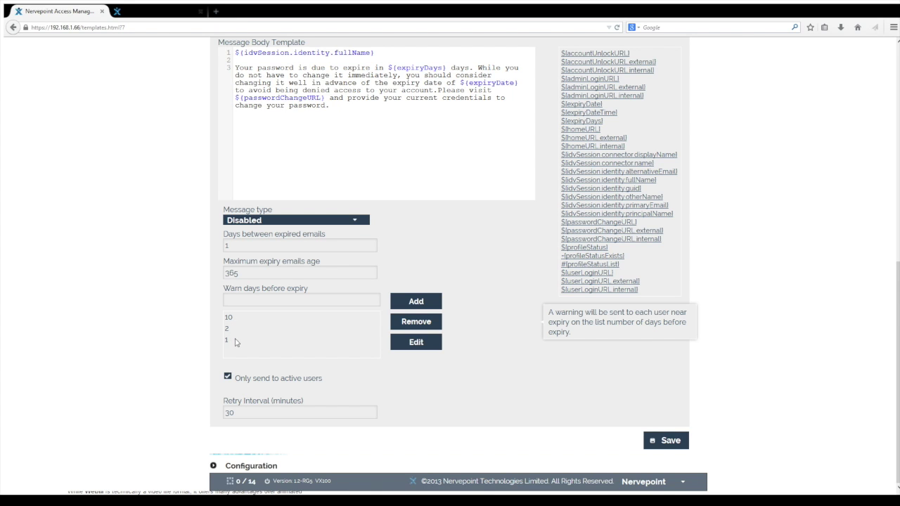
pyautogui.click(360, 222)
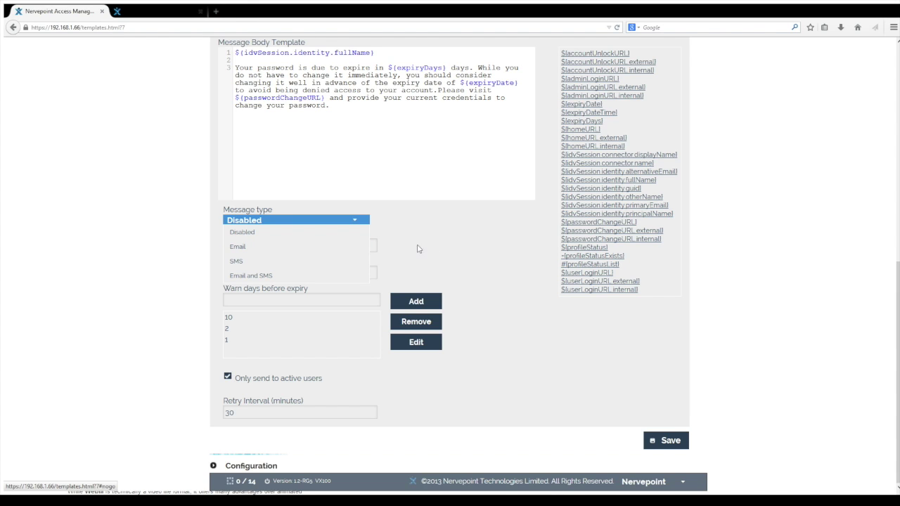
pyautogui.click(452, 245)
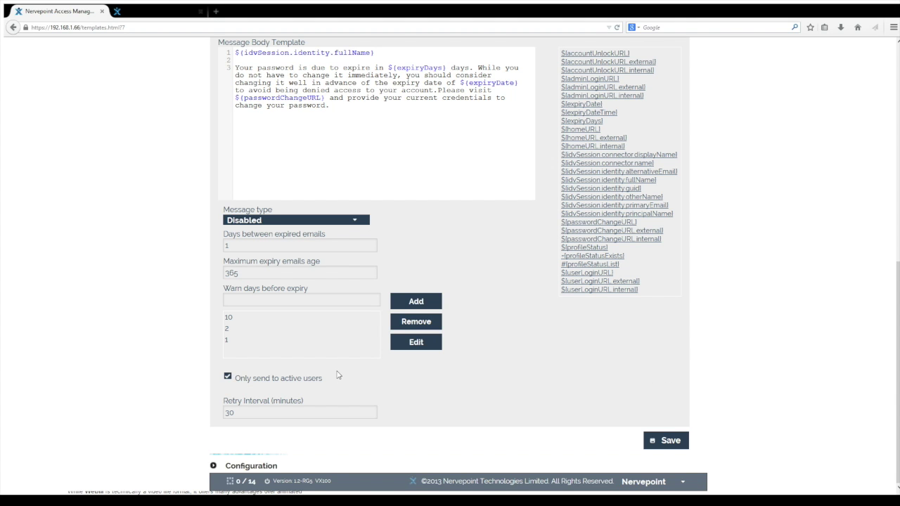
pyautogui.scroll(4, 338, 286)
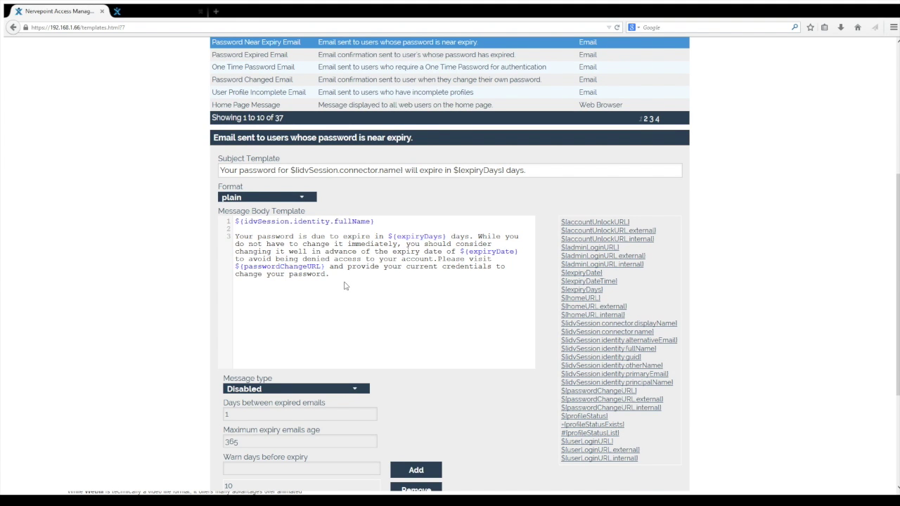
pyautogui.scroll(5, 334, 308)
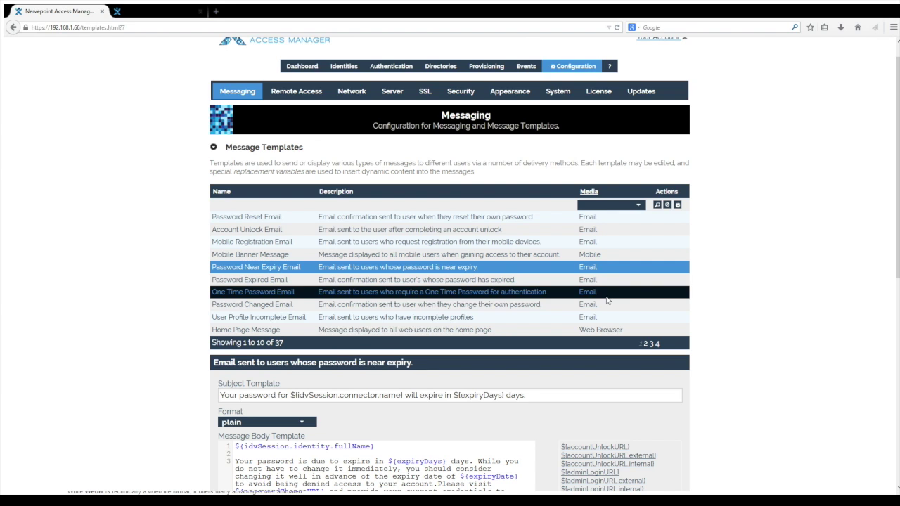
# Open the User Profile Incomplete Email template, leaving Automatically Remind New Users Disabled.
pyautogui.click(597, 317)
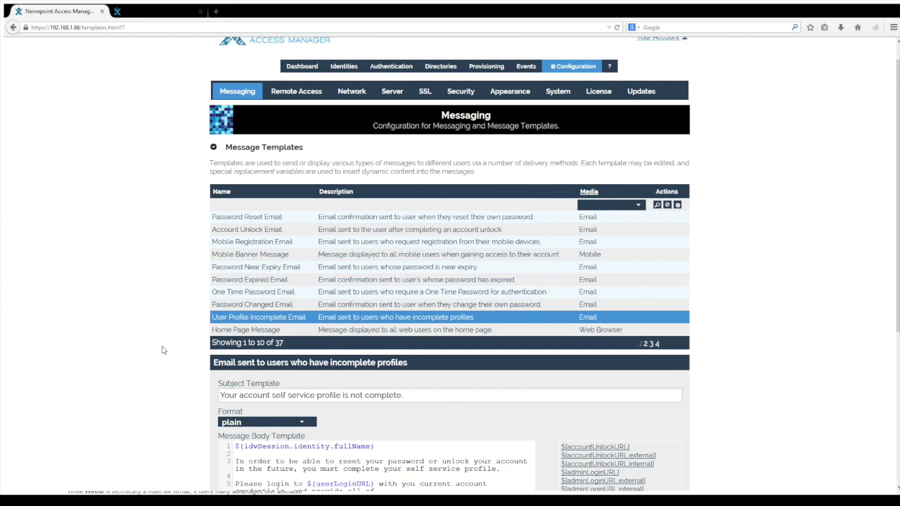
pyautogui.scroll(-3, 162, 350)
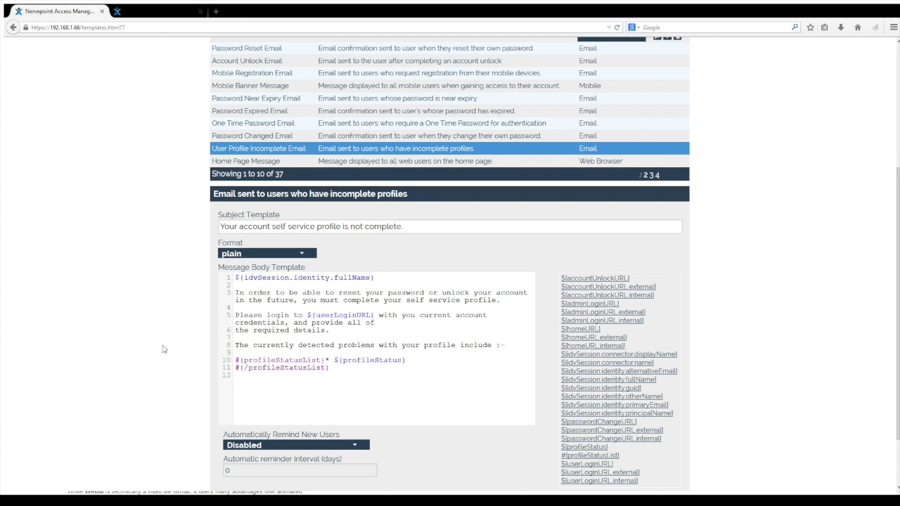
pyautogui.scroll(-2, 162, 350)
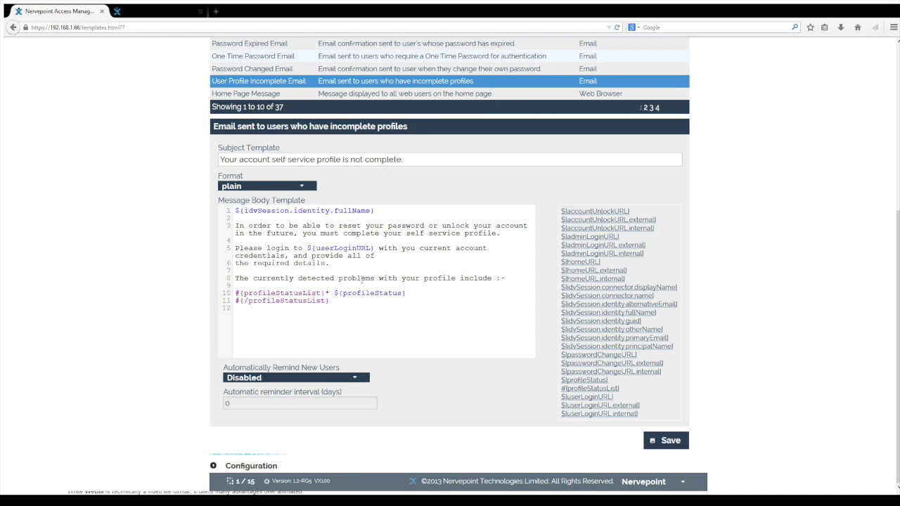
pyautogui.click(355, 377)
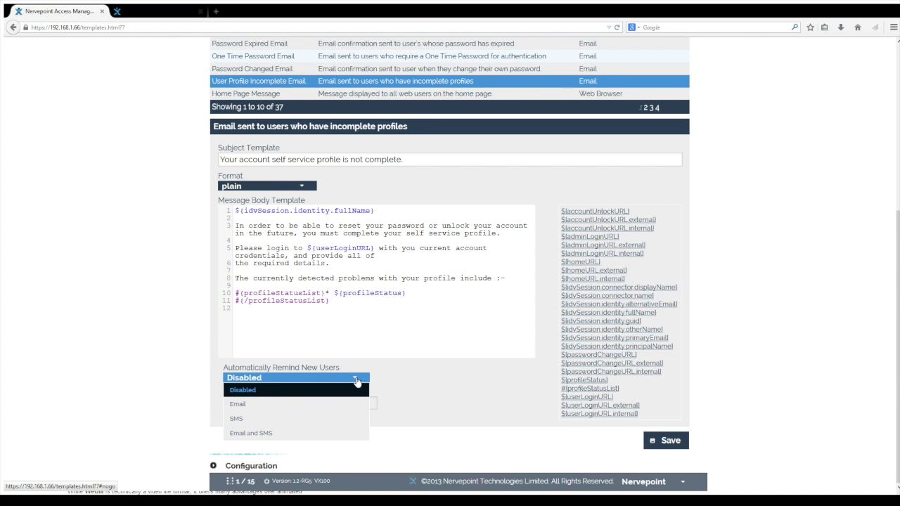
pyautogui.click(417, 387)
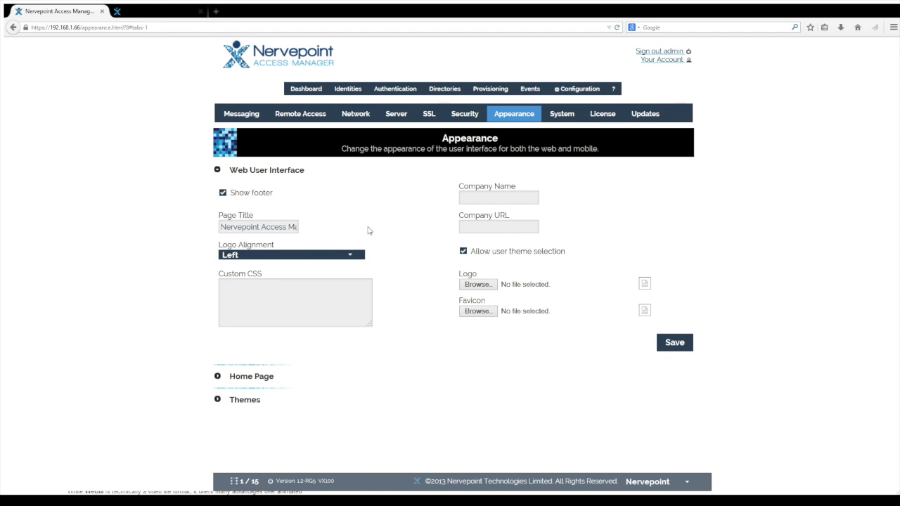
# Expand the Home Page and Themes settings and launch jQuery ThemeRoller's 'build your own' page.
pyautogui.click(263, 376)
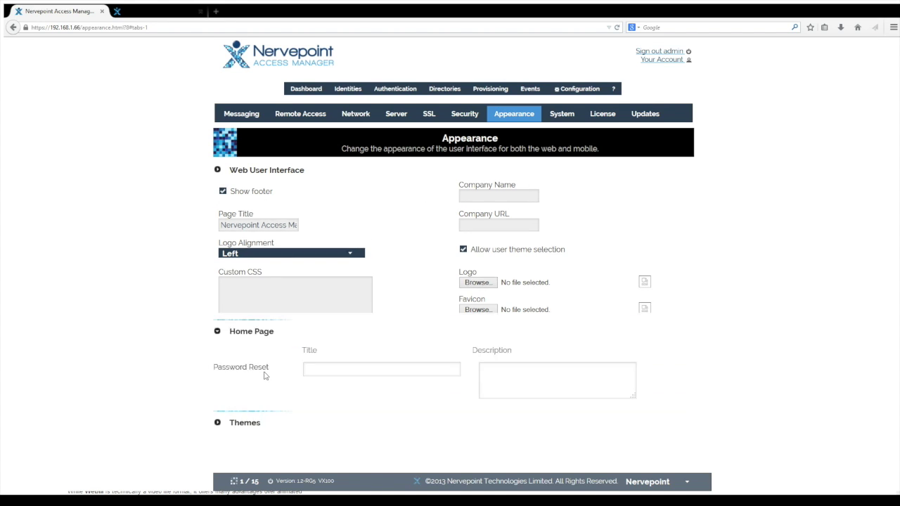
pyautogui.scroll(-1, 243, 425)
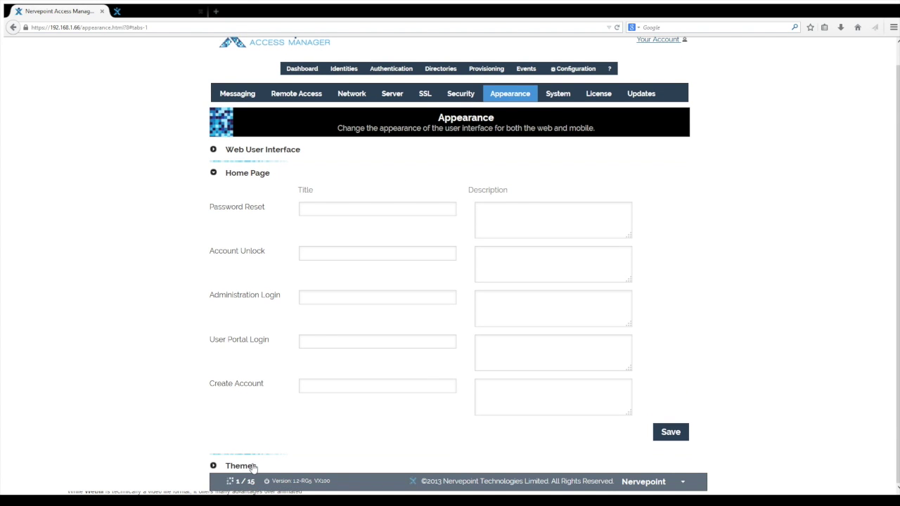
pyautogui.click(242, 466)
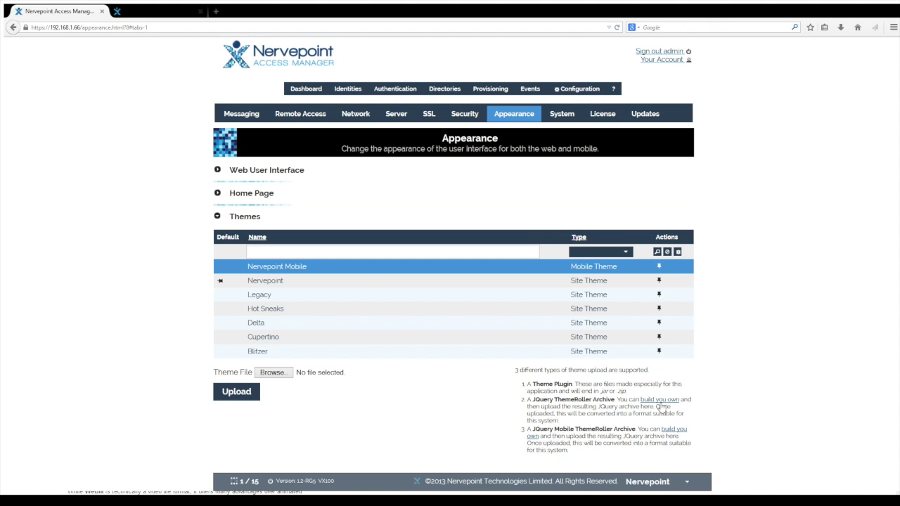
pyautogui.click(660, 399)
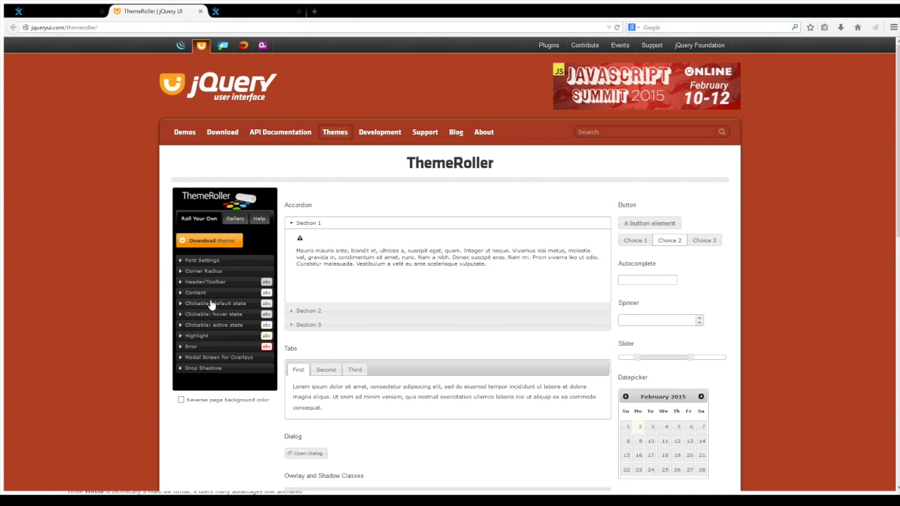
# Preview the Sunny theme from the ThemeRoller Gallery on the sample widgets.
pyautogui.click(235, 219)
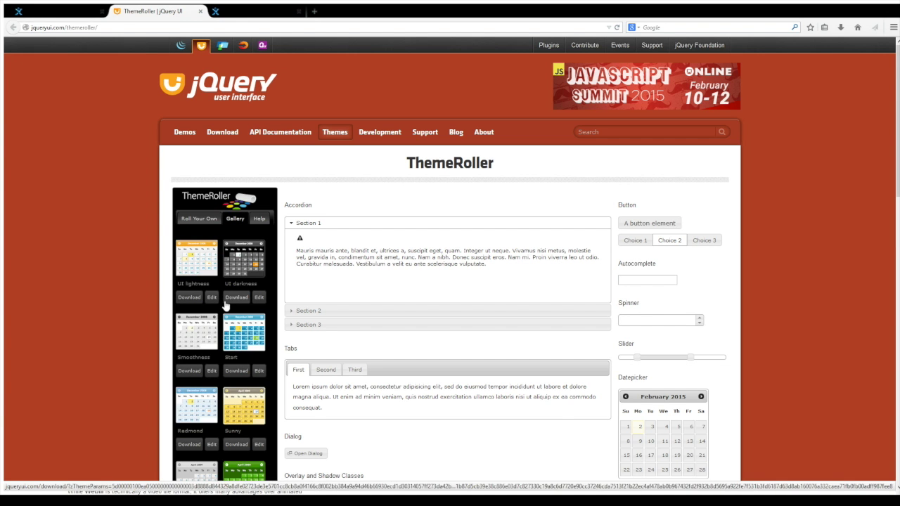
pyautogui.click(248, 406)
pyautogui.scroll(-10, 381, 342)
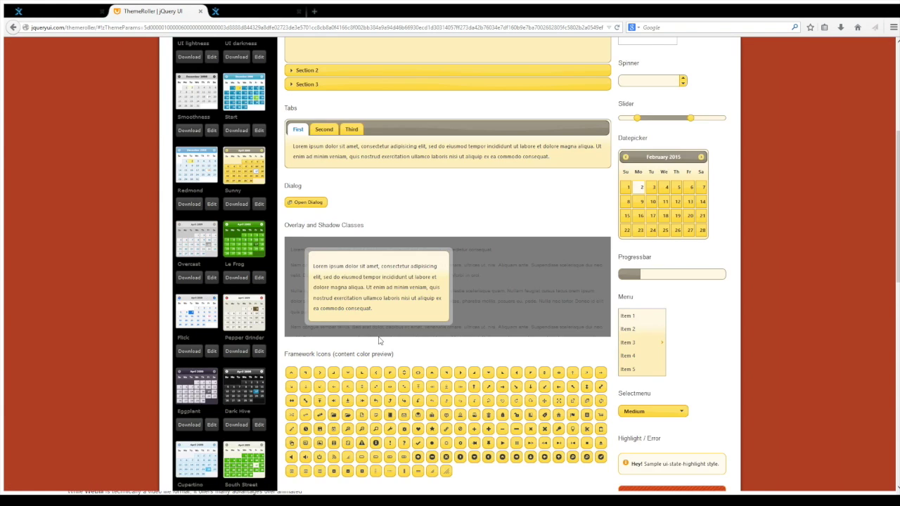
pyautogui.scroll(10, 377, 336)
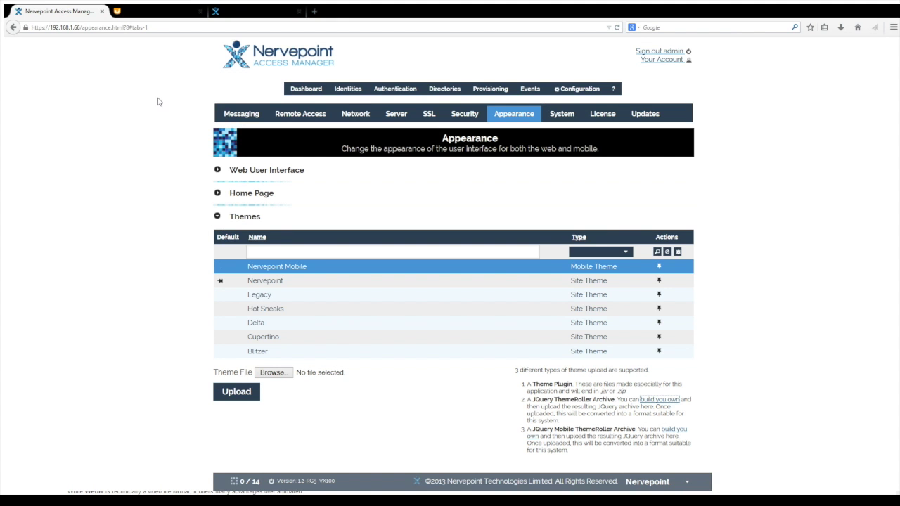
# Choose Legacy in the footer theme dropdown, then choose Legacy again on the home page.
pyautogui.click(682, 482)
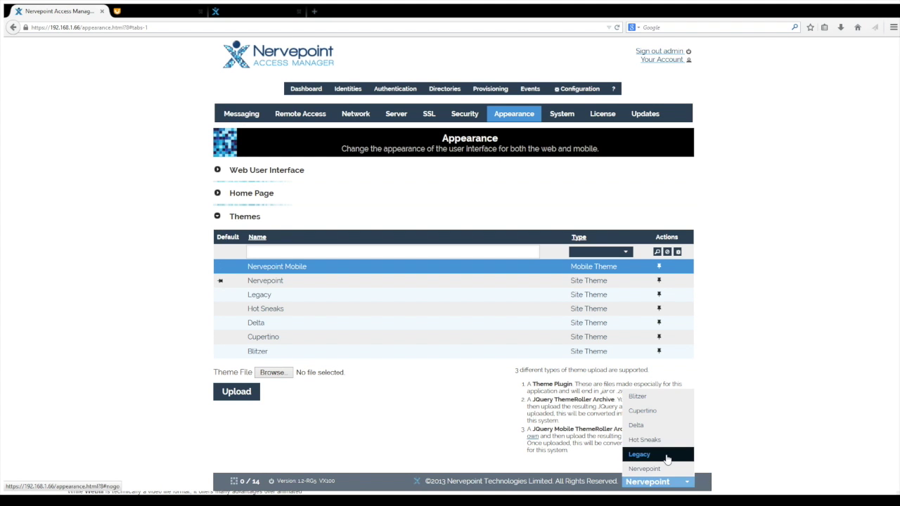
pyautogui.click(666, 456)
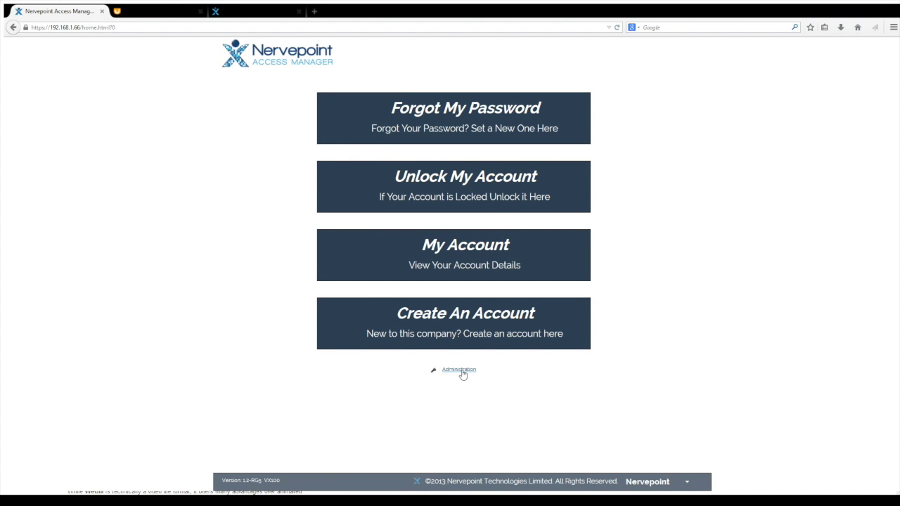
pyautogui.click(683, 482)
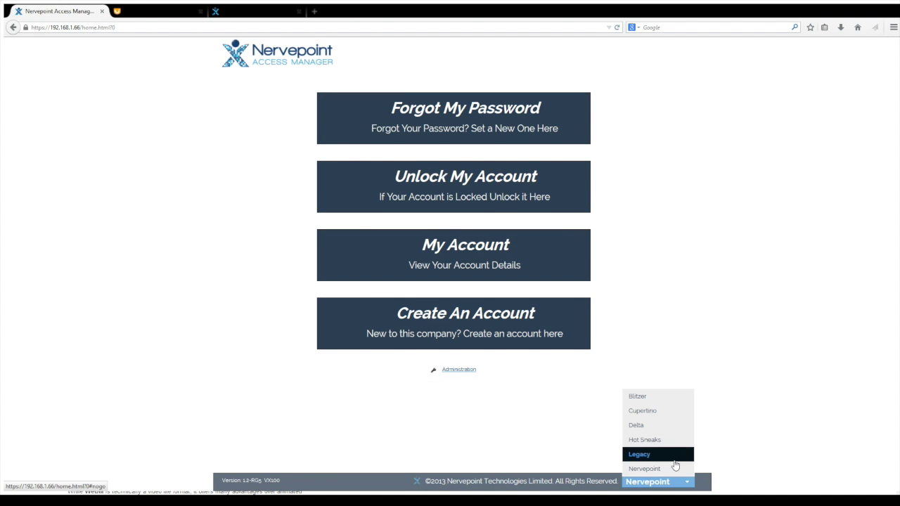
pyautogui.click(667, 456)
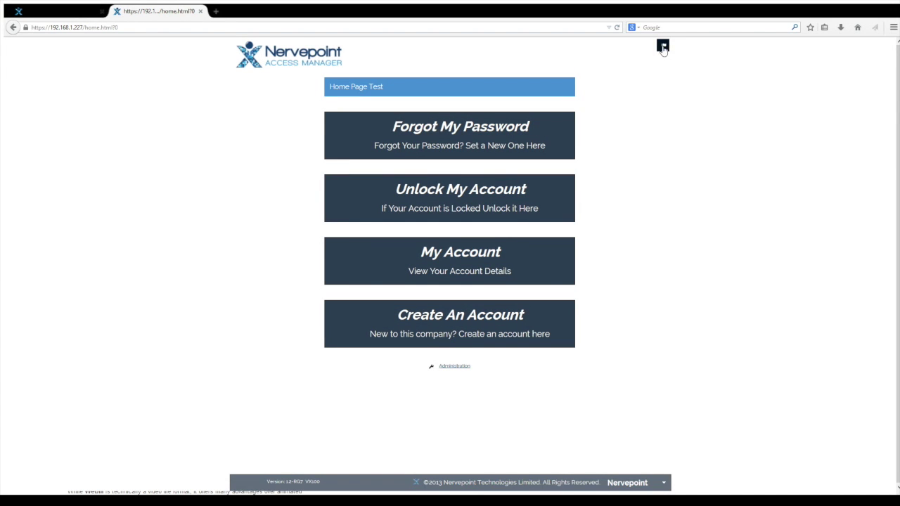
# Switch the portal language to Norwegian and go to the Administrasjon login page.
pyautogui.click(662, 45)
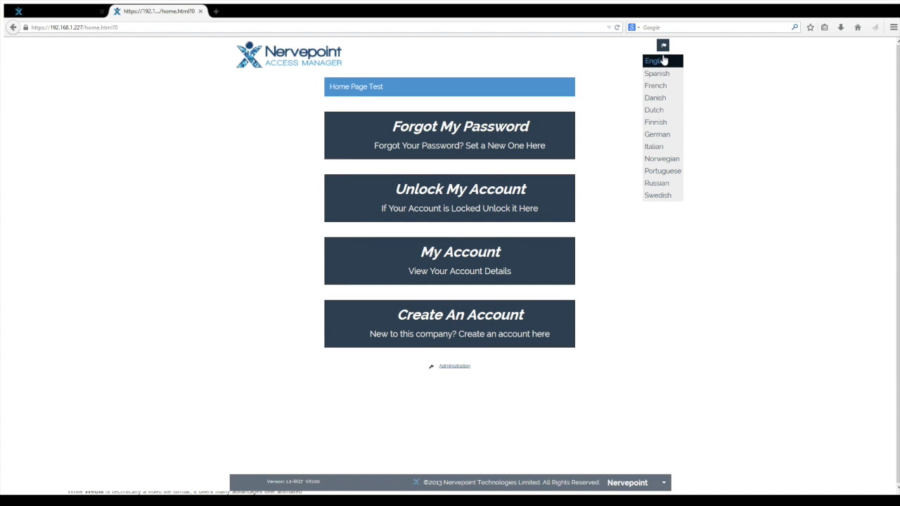
pyautogui.click(665, 160)
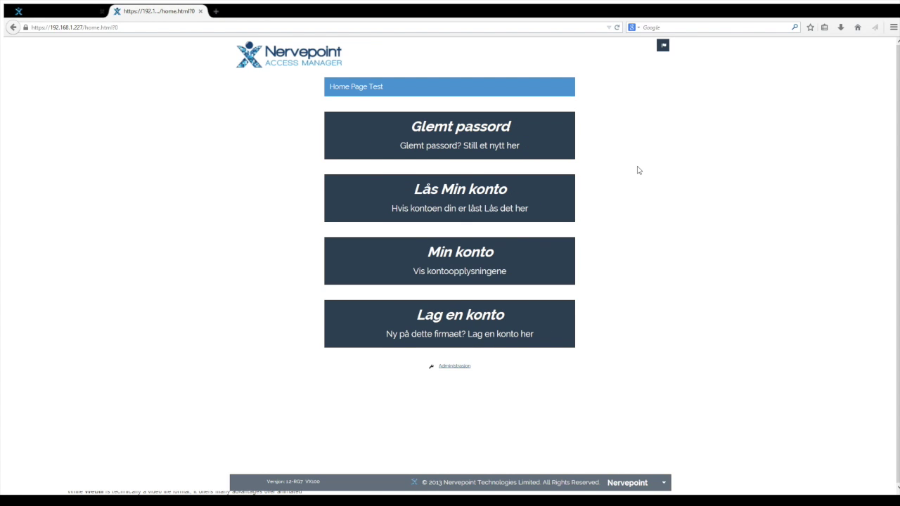
pyautogui.click(452, 367)
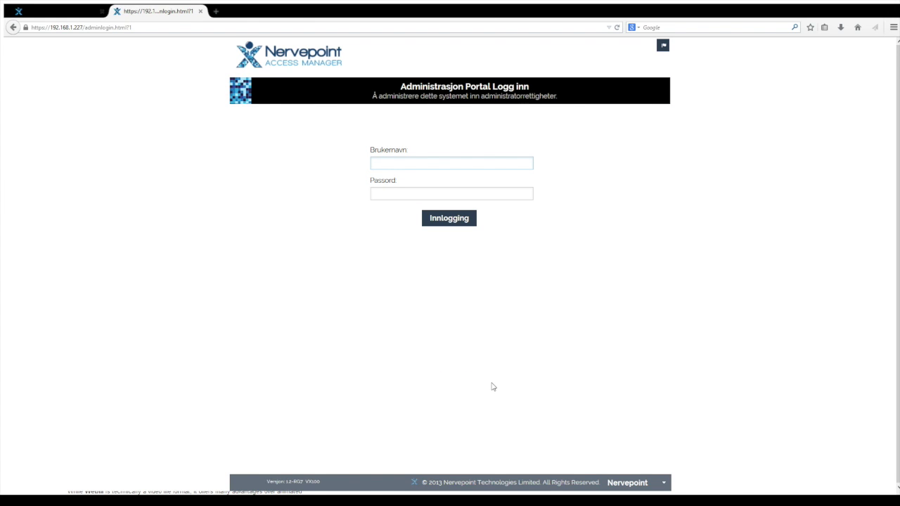
# Sign in as admin with the password, keeping the dashboard language Norwegian.
pyautogui.write('admin')
pyautogui.press('Tab')
pyautogui.write('**********')
pyautogui.press('Return')
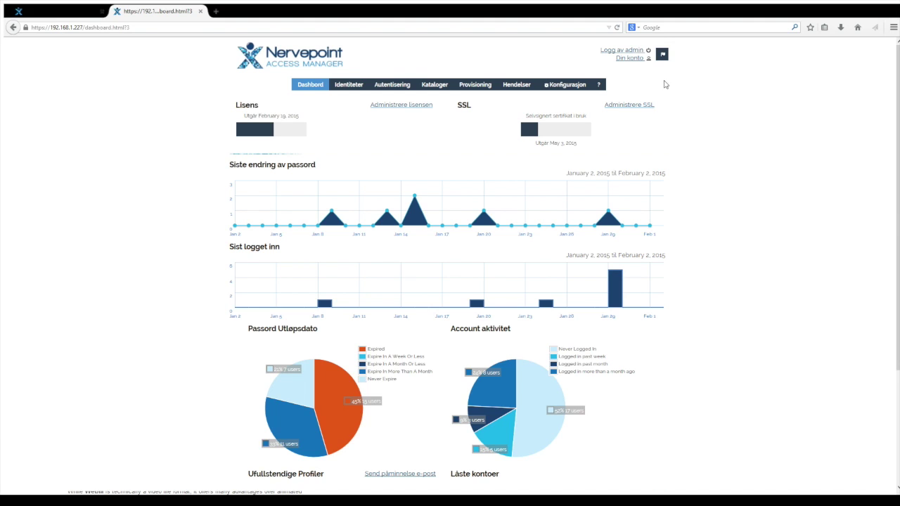
pyautogui.click(662, 55)
pyautogui.click(673, 180)
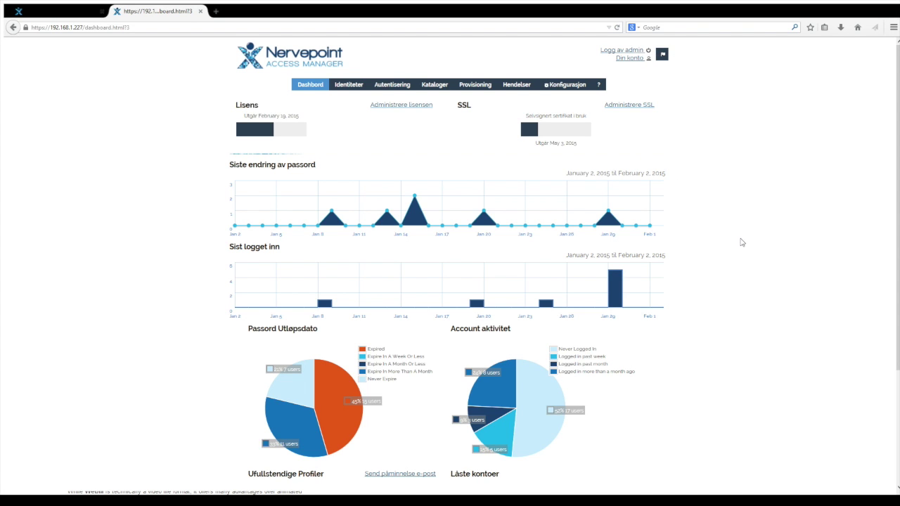